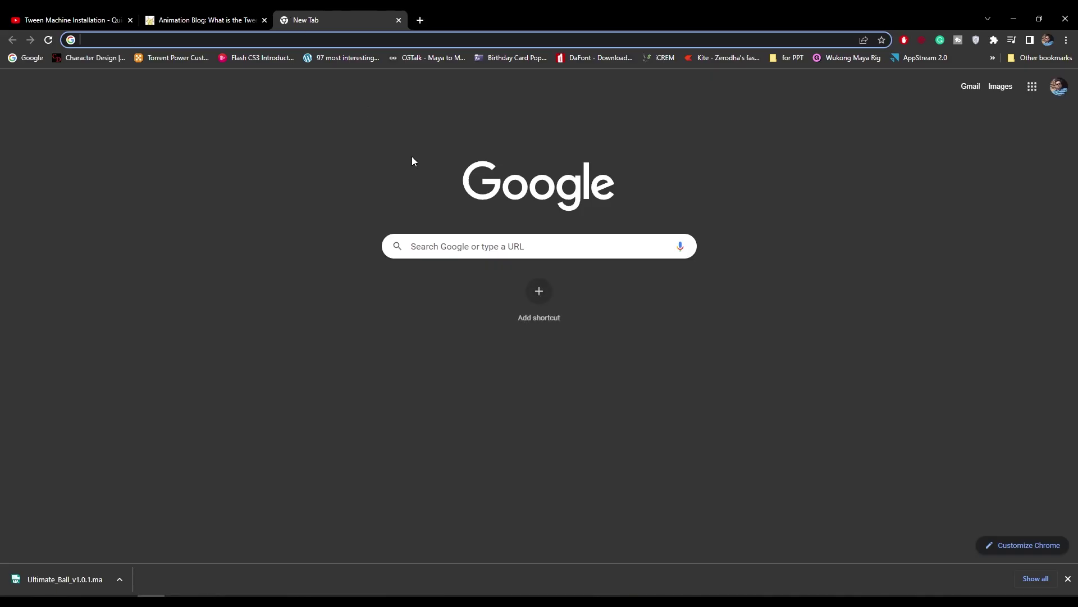
Search Google for 'tween machine' and open the tweenMachine page on justinsbarrett.com.
click(509, 244)
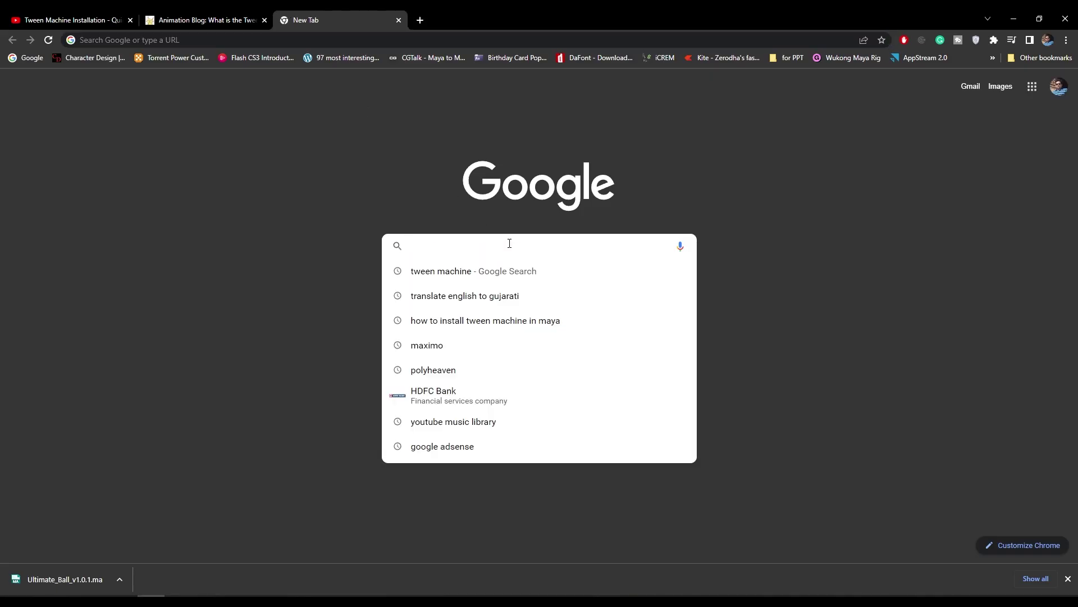
click(452, 274)
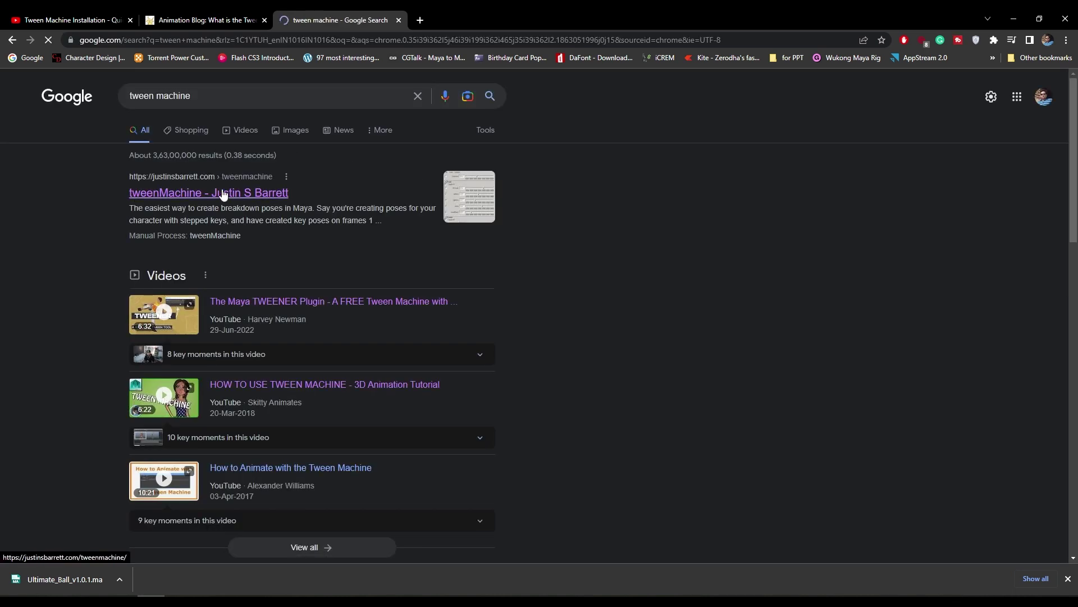
click(273, 198)
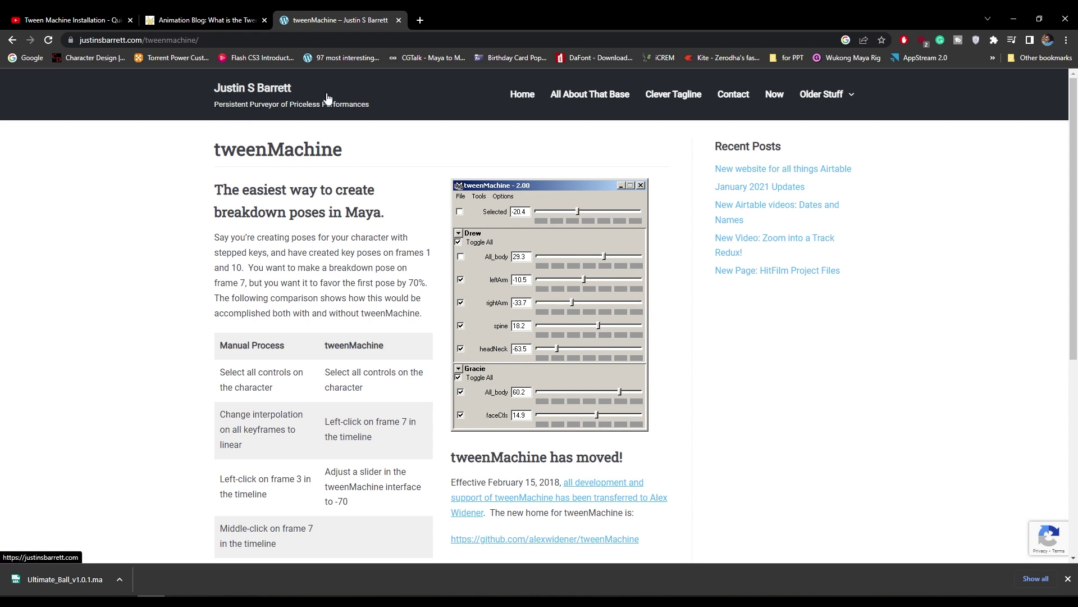
scroll(511, 381, down, 2)
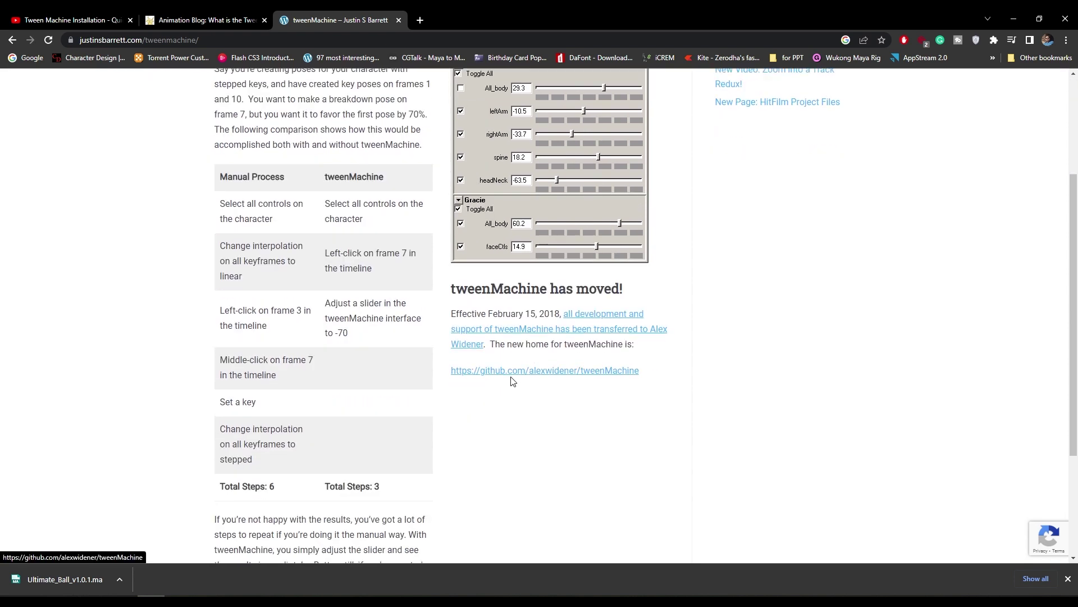
Follow the link to alexwidener/tweenMachine on GitHub and download the 3.0.0 source code zip from Releases.
click(563, 375)
scroll(363, 230, down, 1)
scroll(363, 230, down, 2)
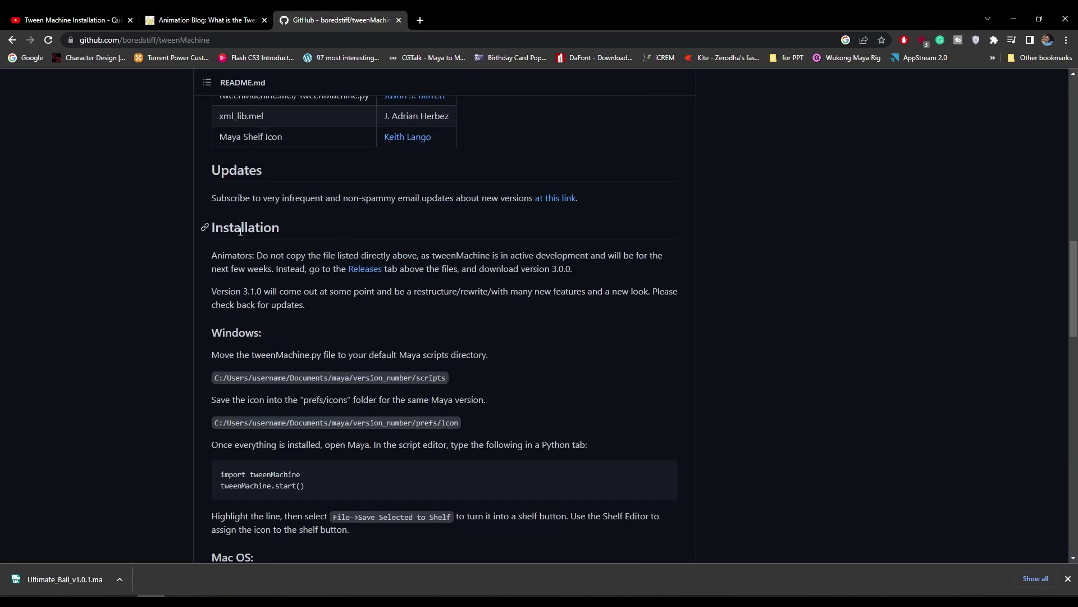
click(367, 274)
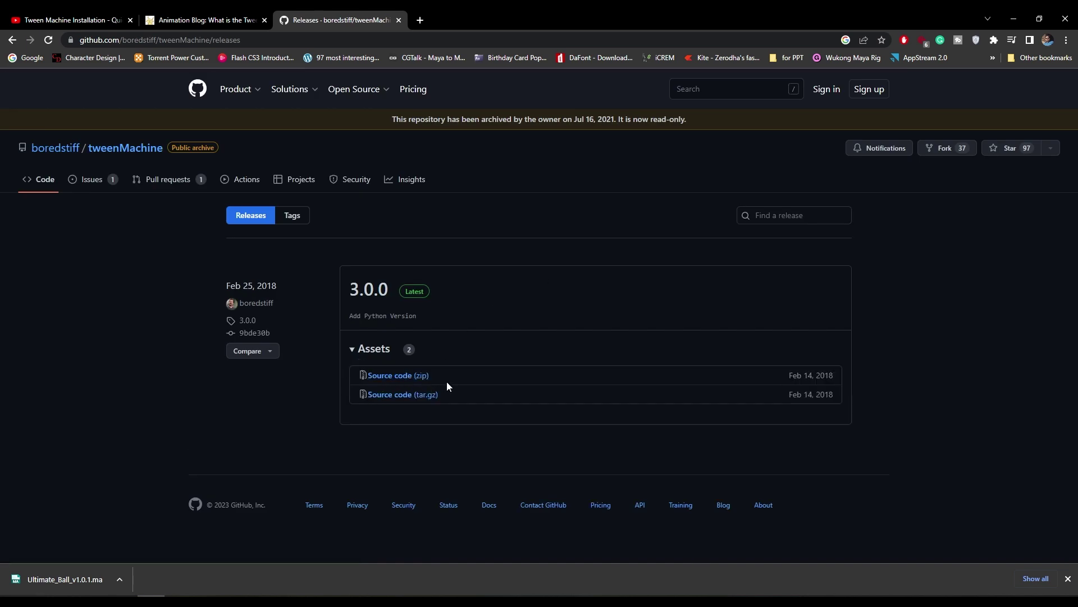
click(393, 376)
Extract tweenMachine-3.0.0.zip into its own folder, replacing the previously extracted files.
right_click(186, 84)
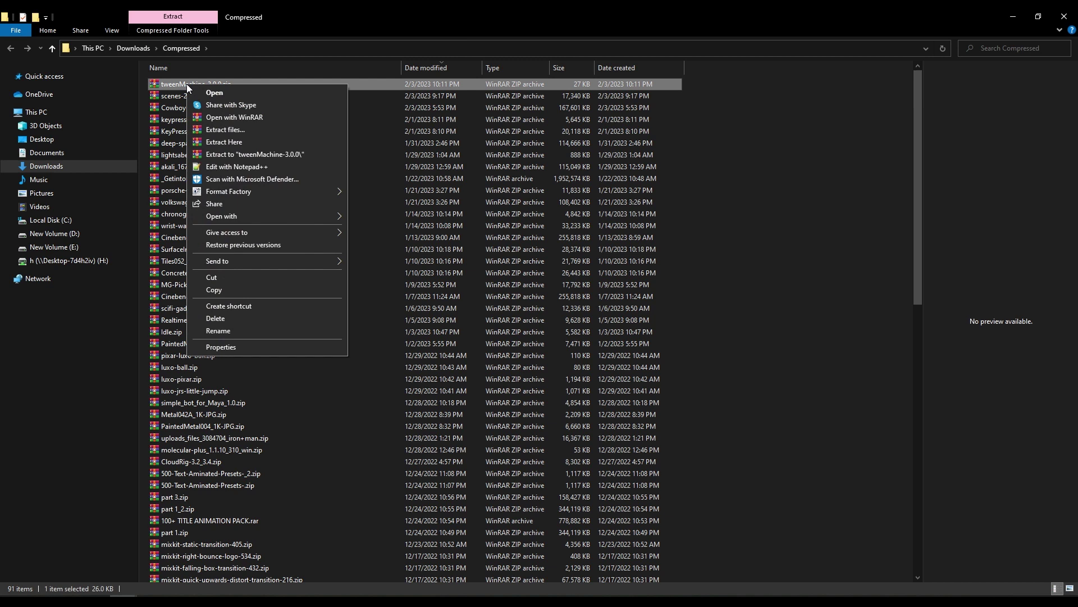
click(286, 155)
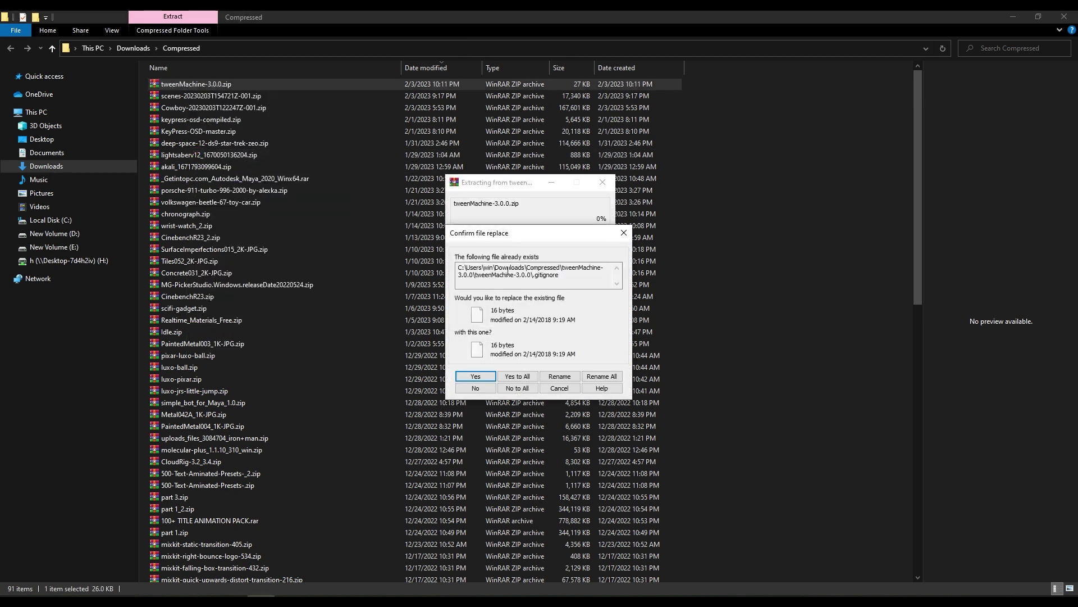
key(Return)
scroll(325, 441, down, 8)
scroll(326, 444, down, 2)
scroll(329, 438, down, 3)
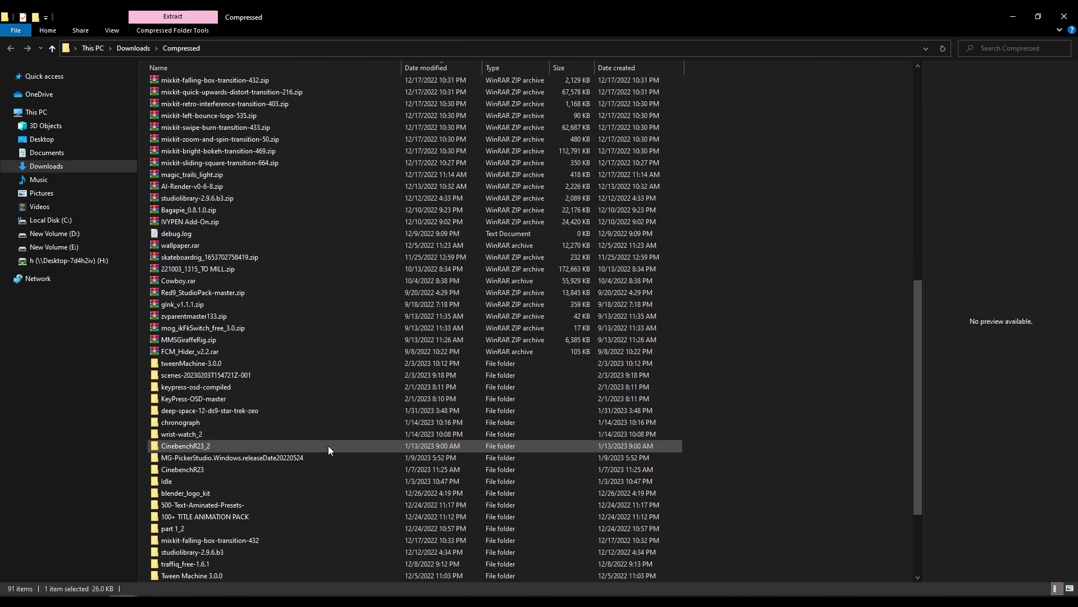
Browse to tweenMachine-3.0.0 > tweenMachine-3.0.0 > python and copy tweenMachine.py.
double_click(328, 446)
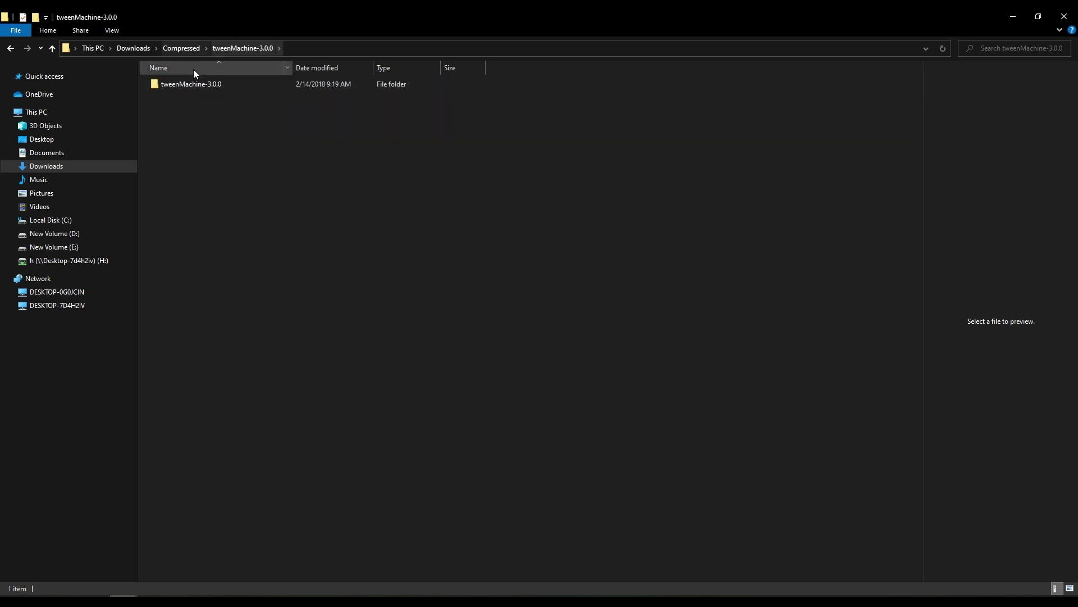
double_click(198, 86)
double_click(173, 96)
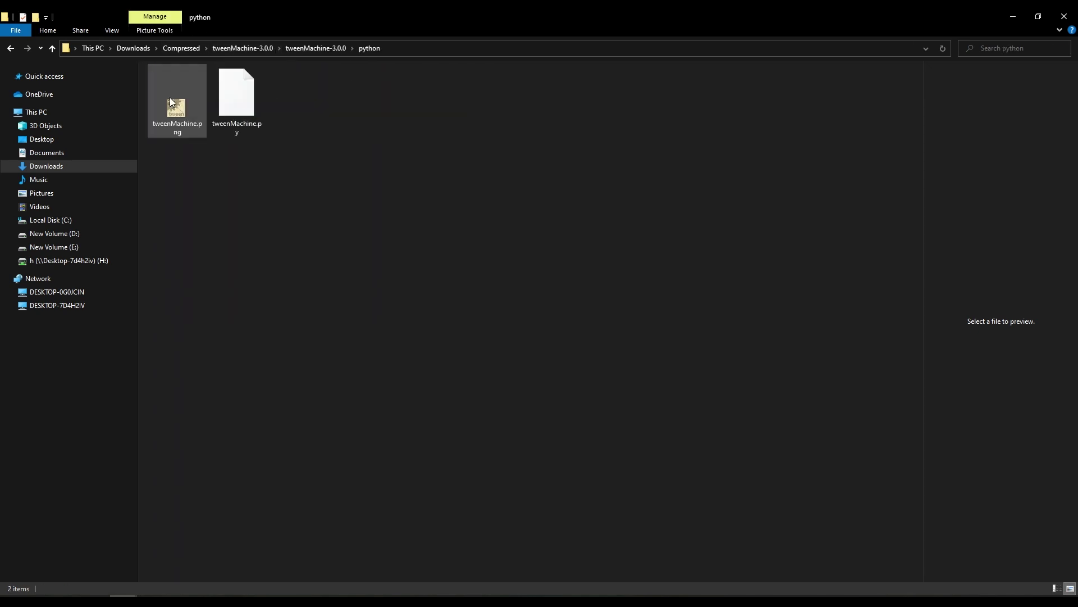
right_click(233, 97)
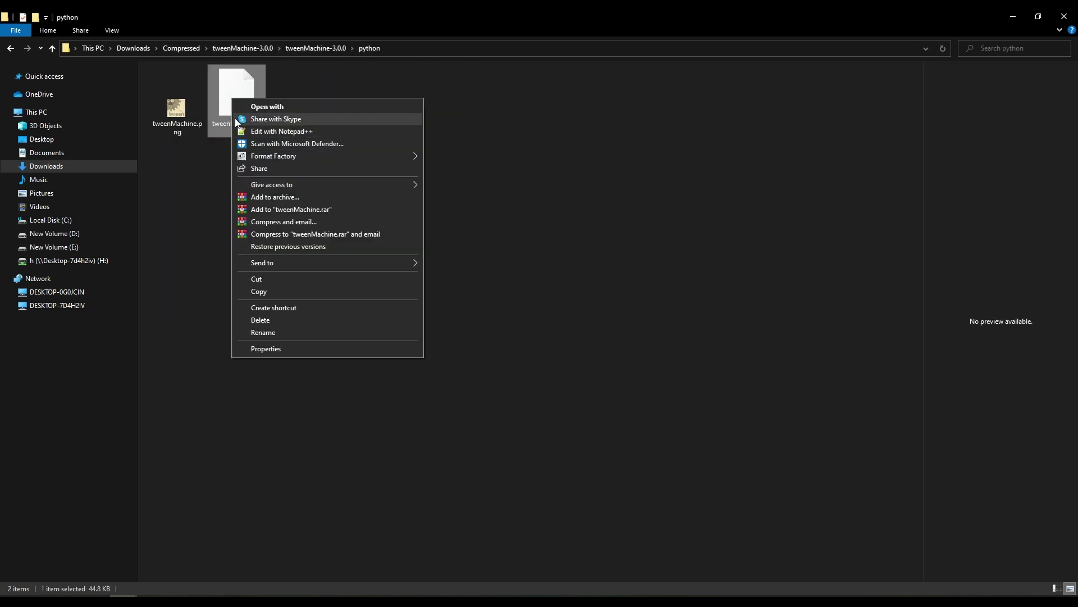
click(361, 85)
right_click(245, 109)
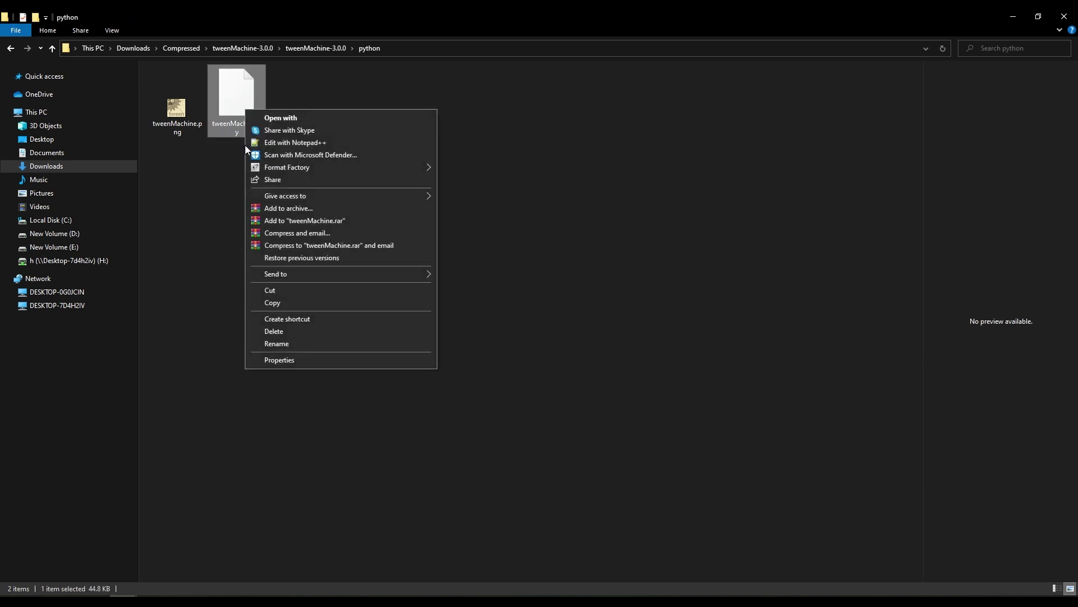
click(278, 305)
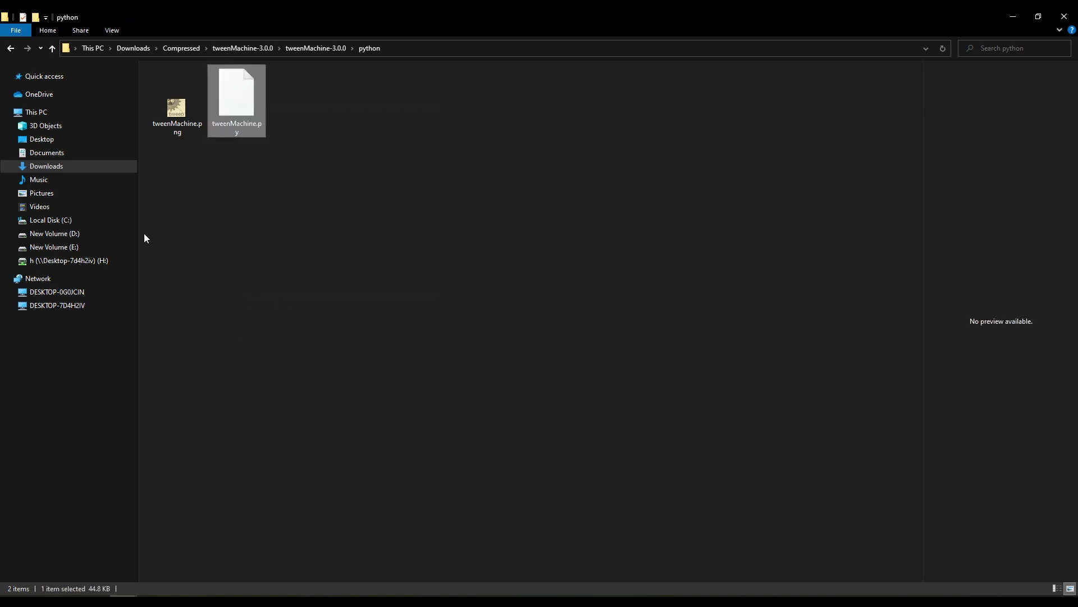
Paste tweenMachine.py into Documents\maya\2018\scripts, replacing the existing file.
click(47, 152)
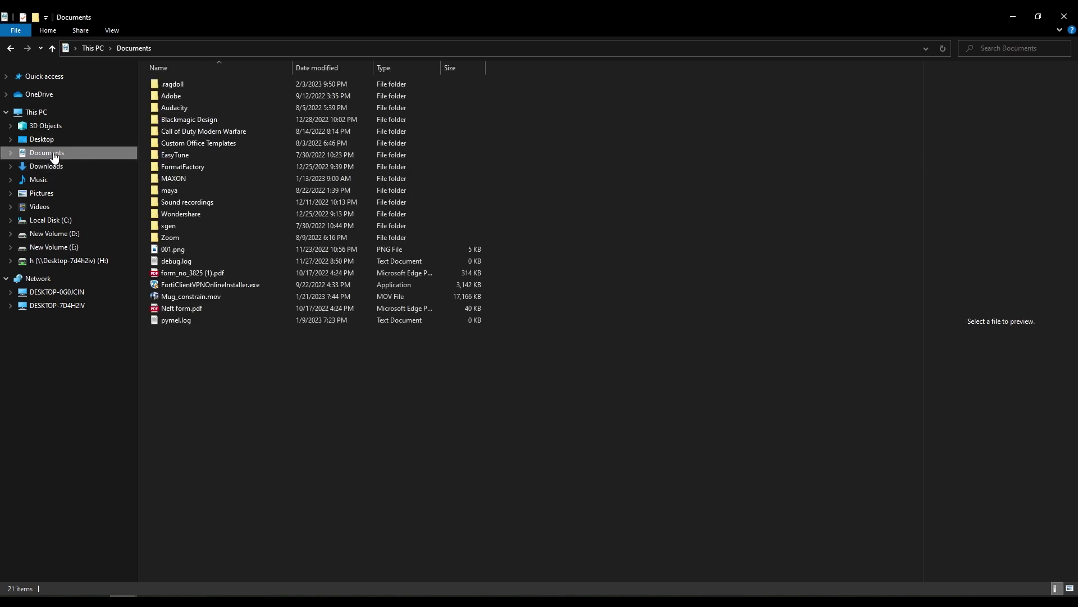
double_click(170, 190)
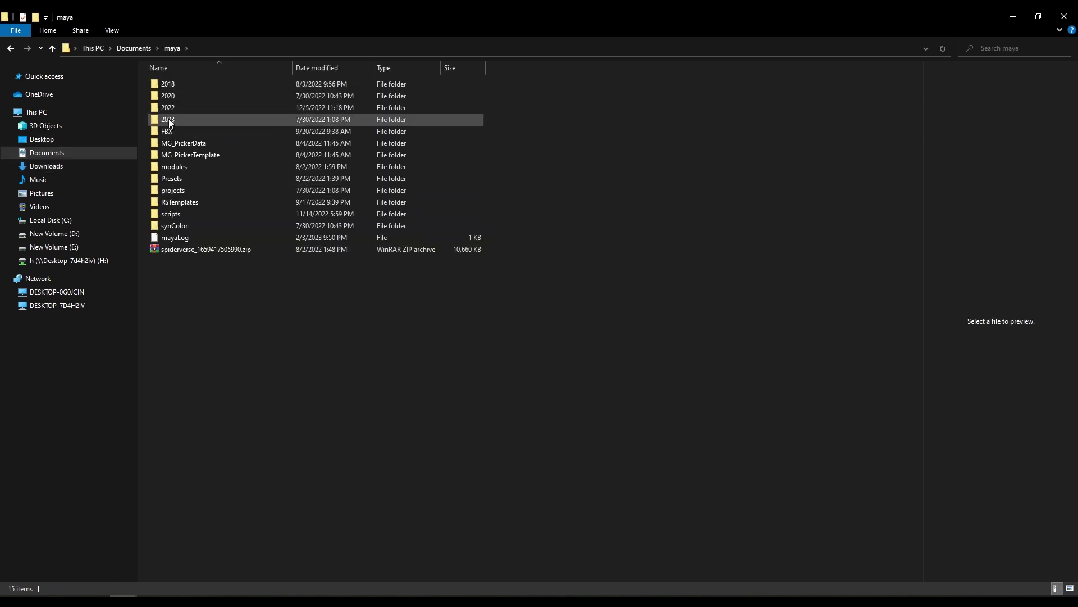
double_click(173, 83)
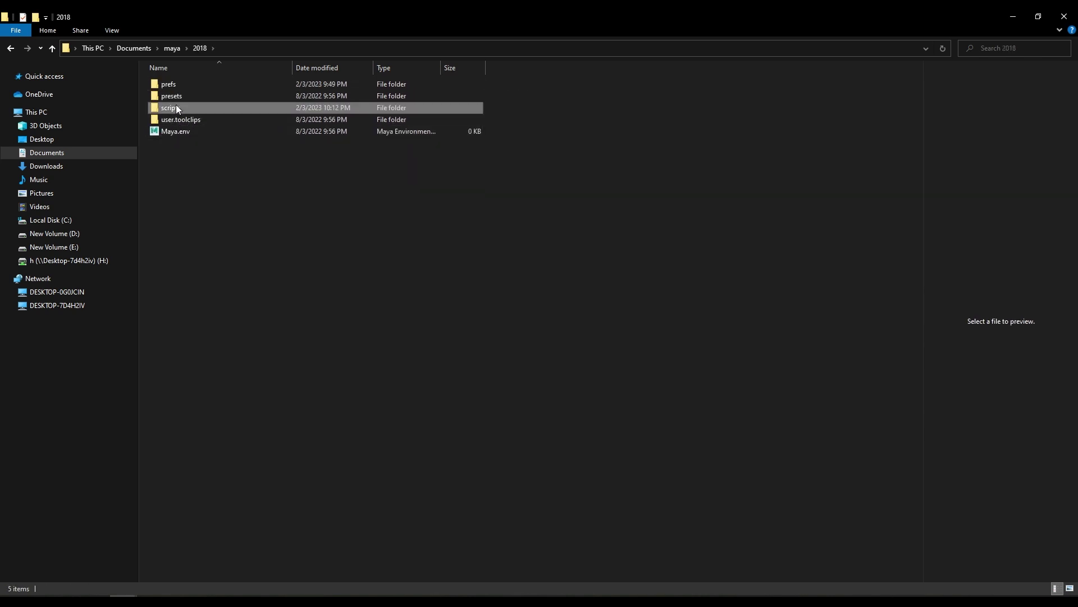
double_click(175, 105)
right_click(203, 148)
click(246, 224)
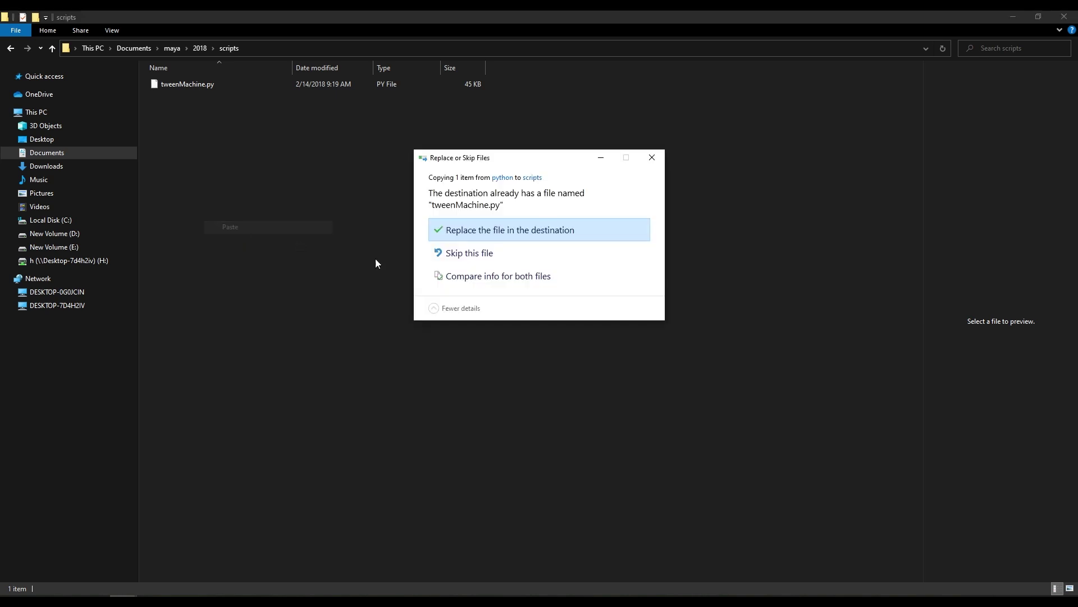
click(523, 229)
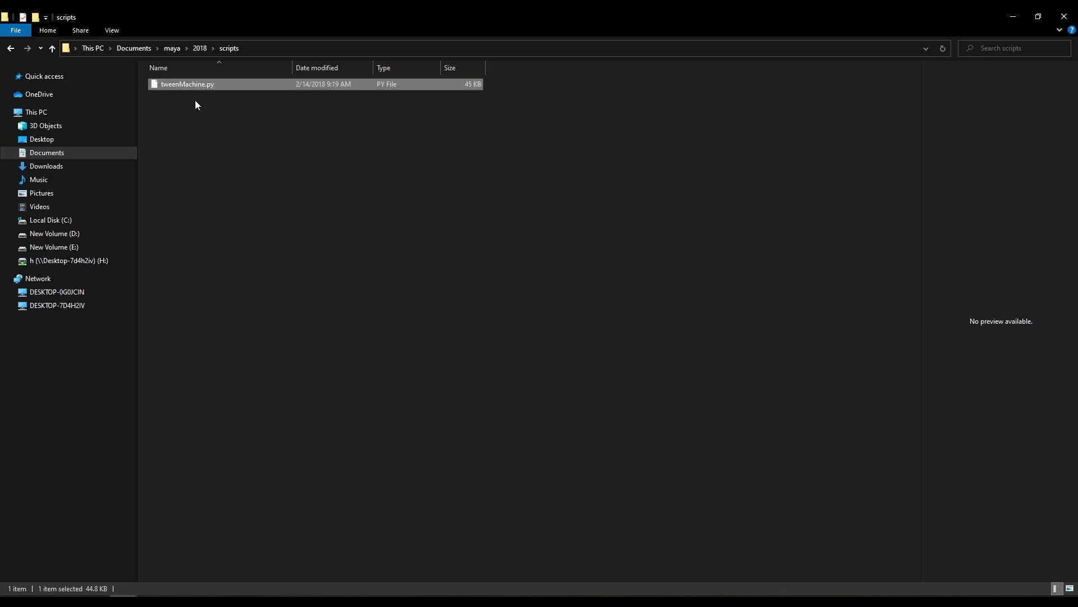
Copy tweenMachine.png and paste it into maya\2018\prefs\icons, replacing the existing icon.
right_click(181, 107)
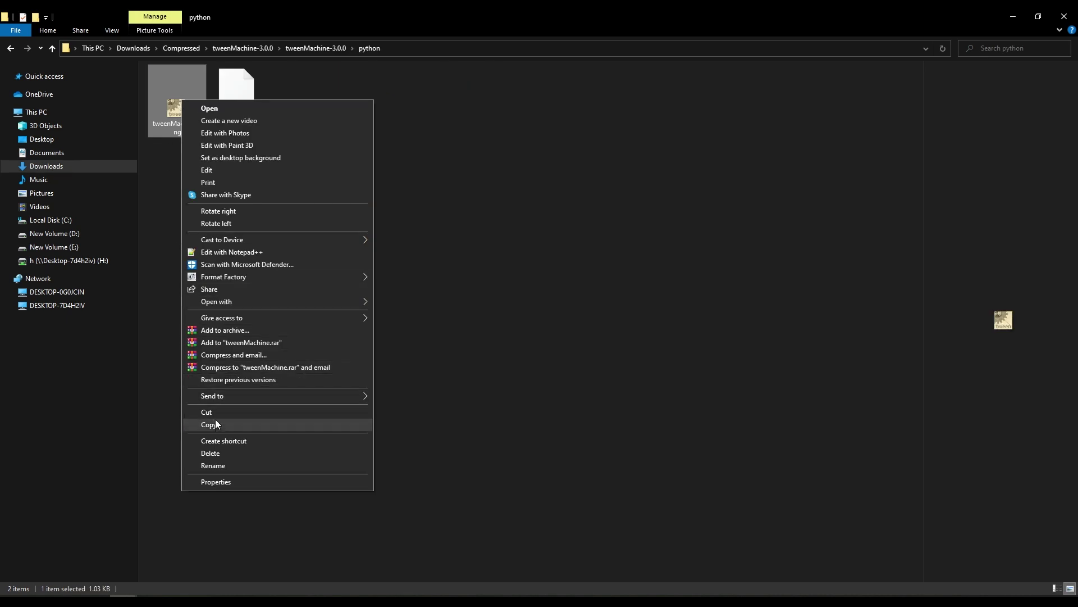
click(215, 424)
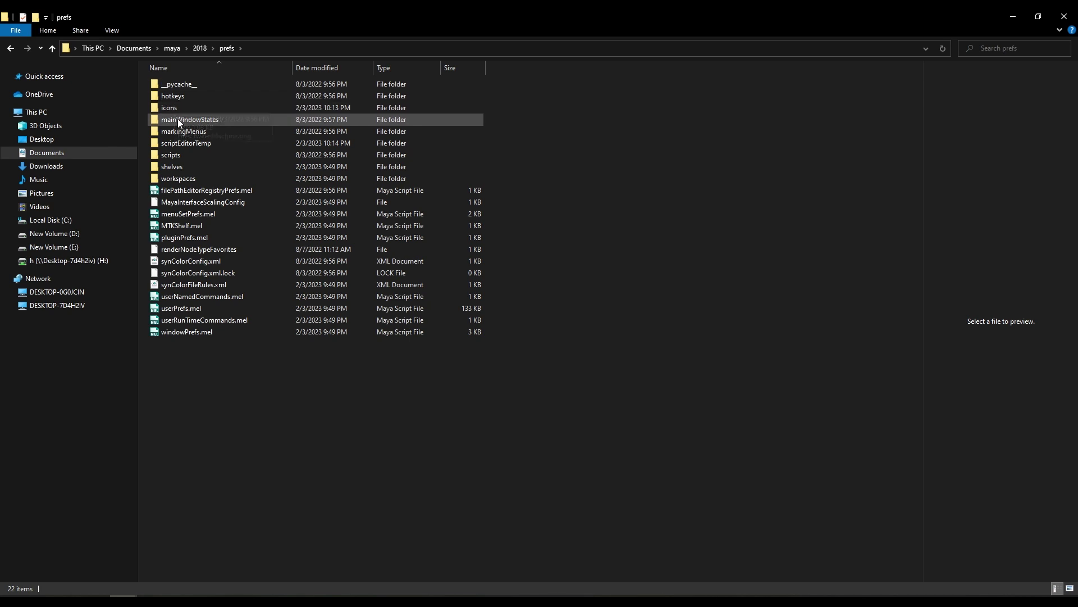
click(171, 108)
double_click(171, 107)
right_click(186, 166)
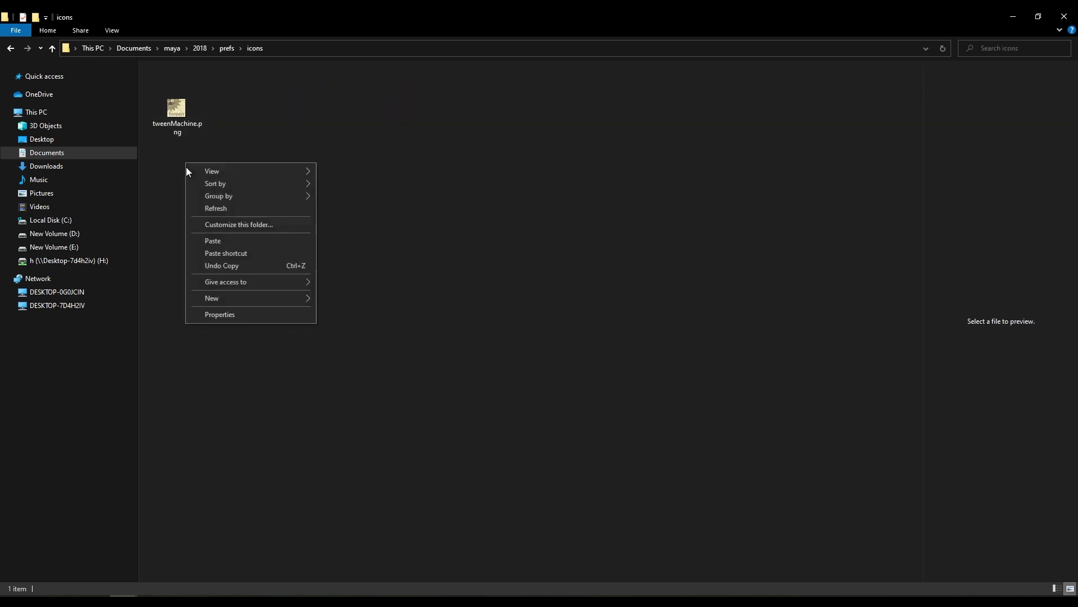
click(212, 243)
click(490, 229)
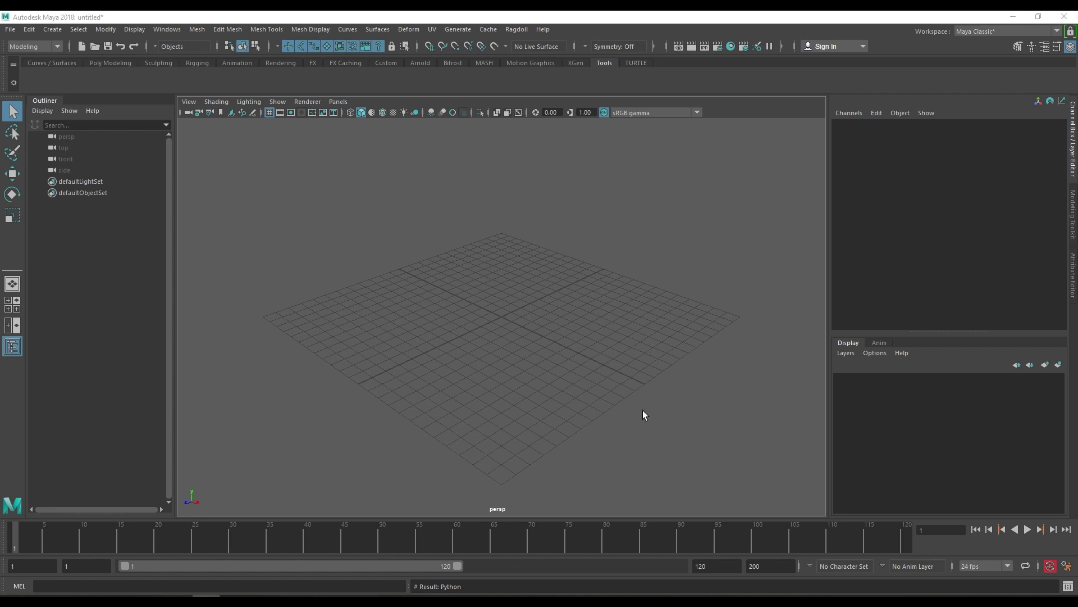
Load tweenMachine.py from the scripts folder into the Script Editor via File > Open Script.
click(1069, 585)
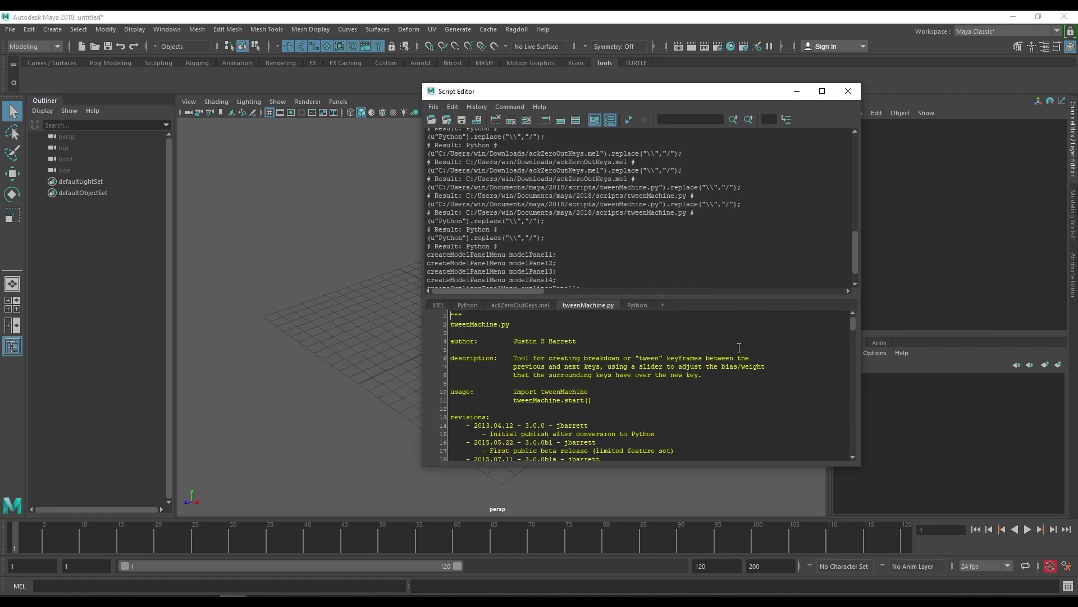
click(636, 305)
click(589, 305)
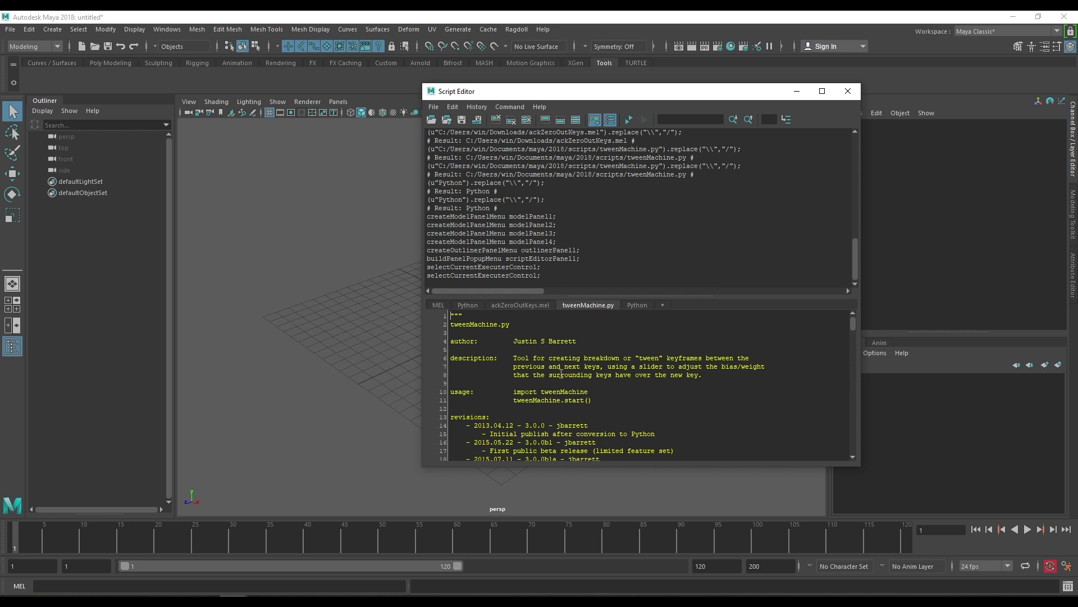
click(639, 305)
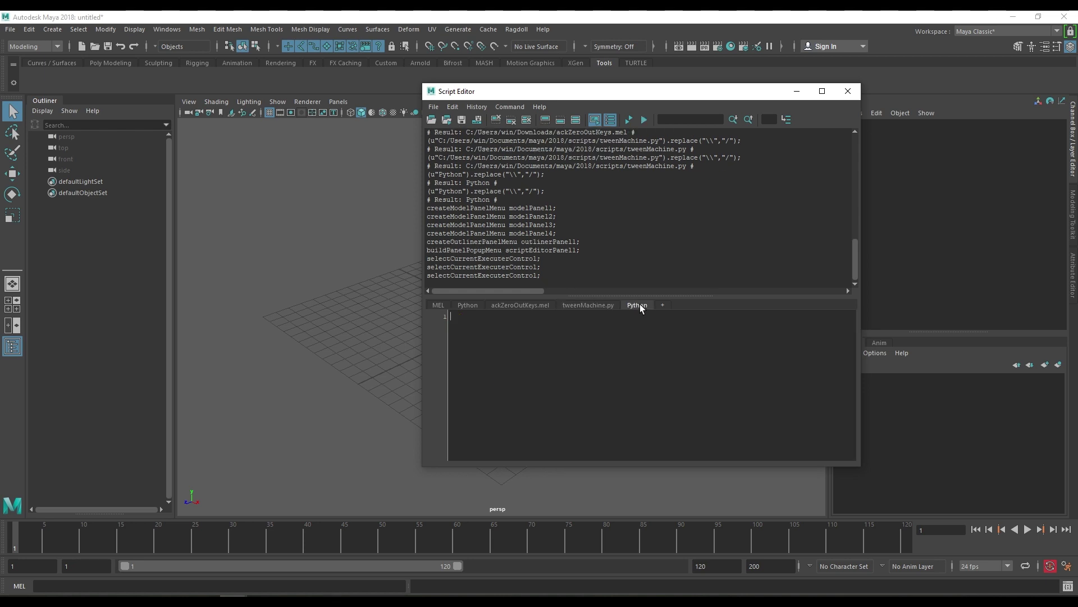
click(436, 110)
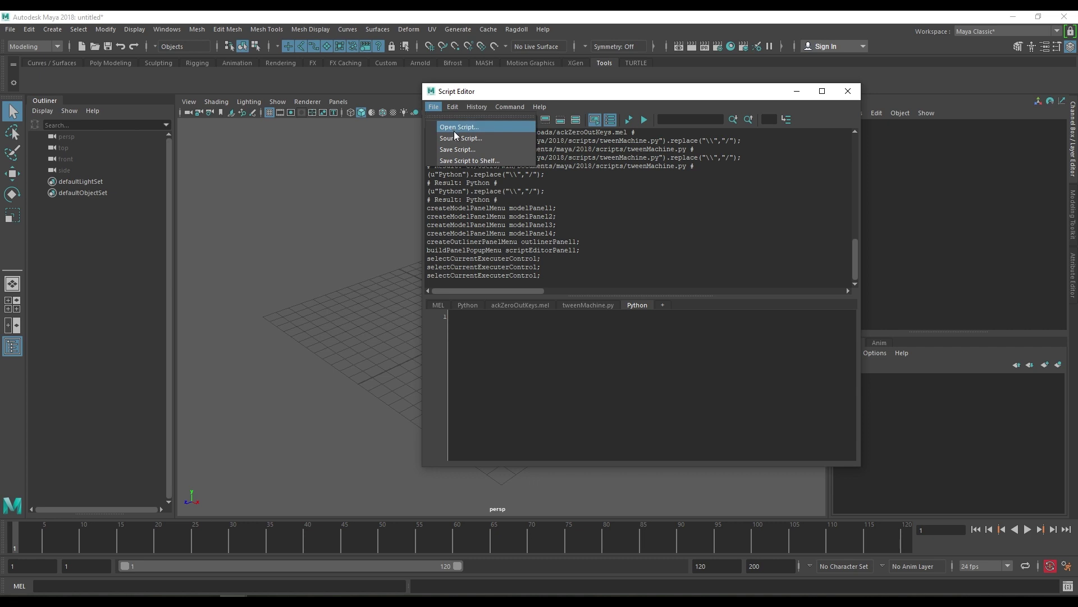
click(456, 132)
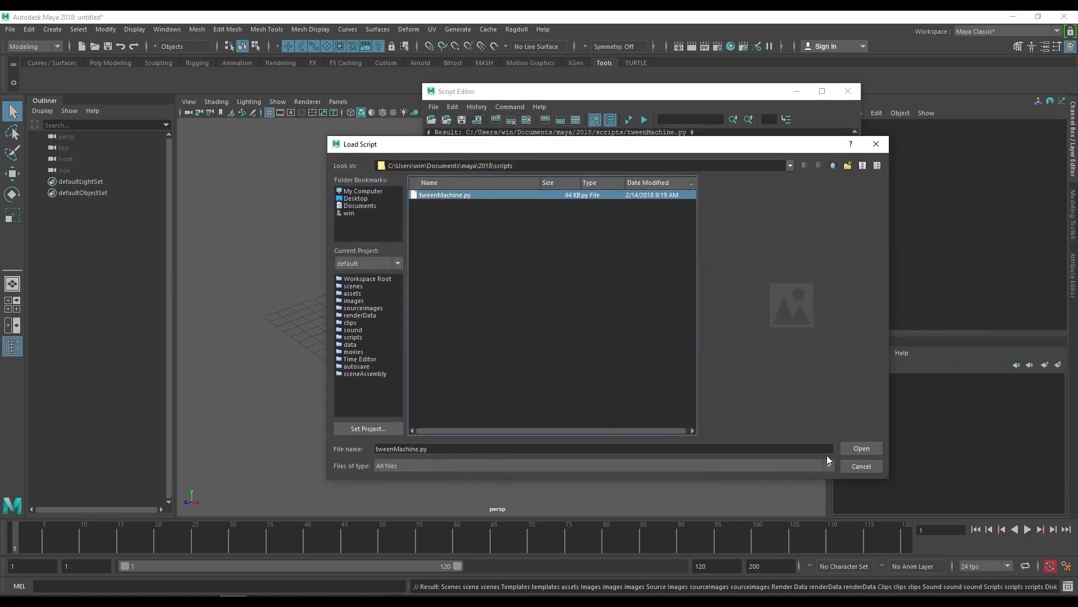
click(861, 448)
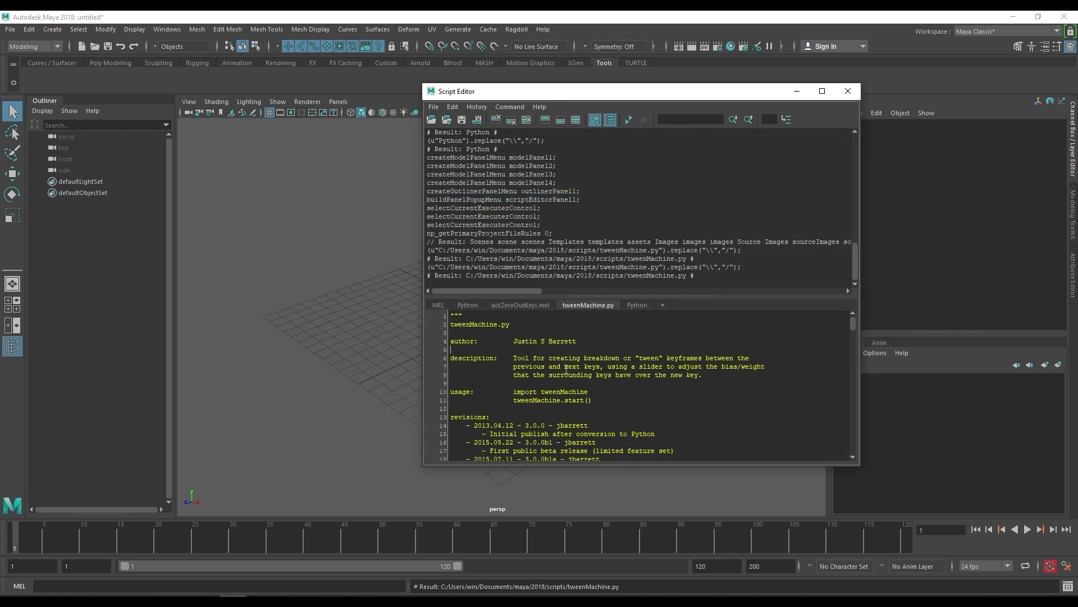
scroll(575, 383, down, 3)
scroll(627, 404, down, 2)
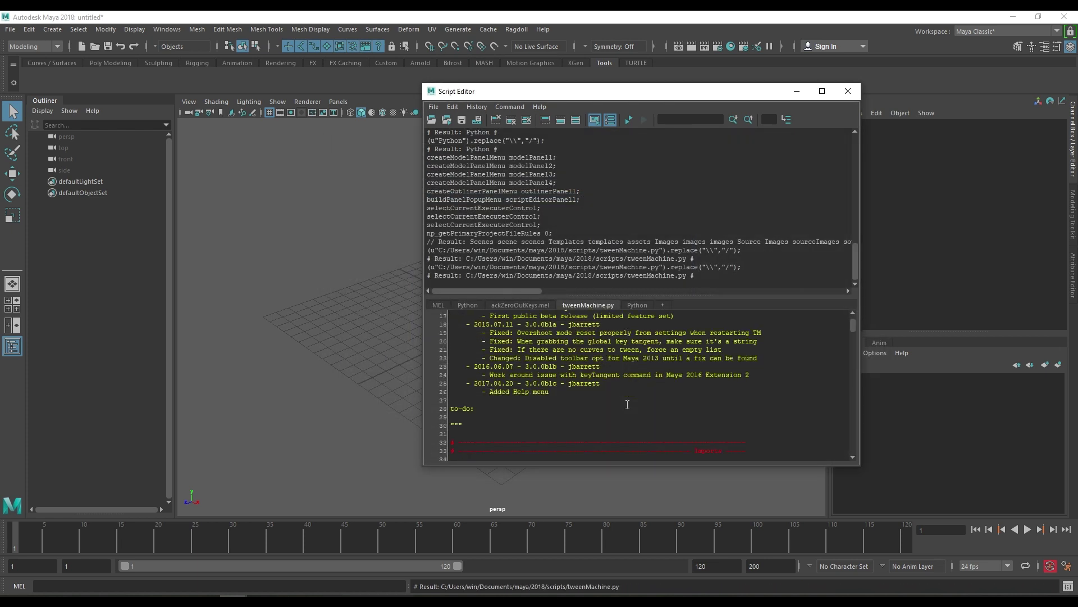
Drag all the tweenMachine code onto the Tools shelf as a button and close the Script Editor.
key(ctrl+a)
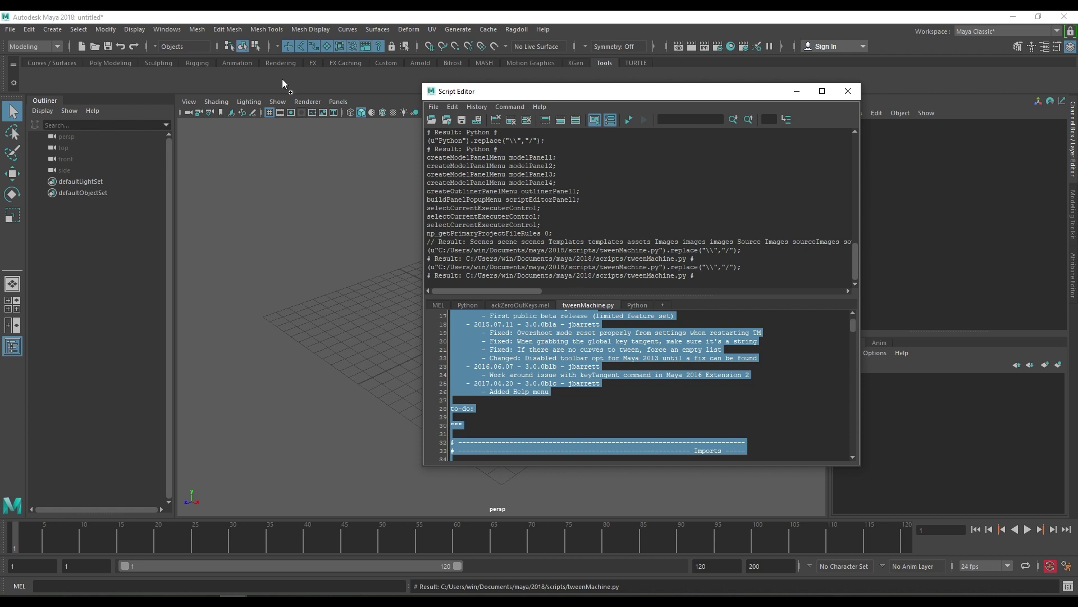
middle_drag(283, 84, 283, 84)
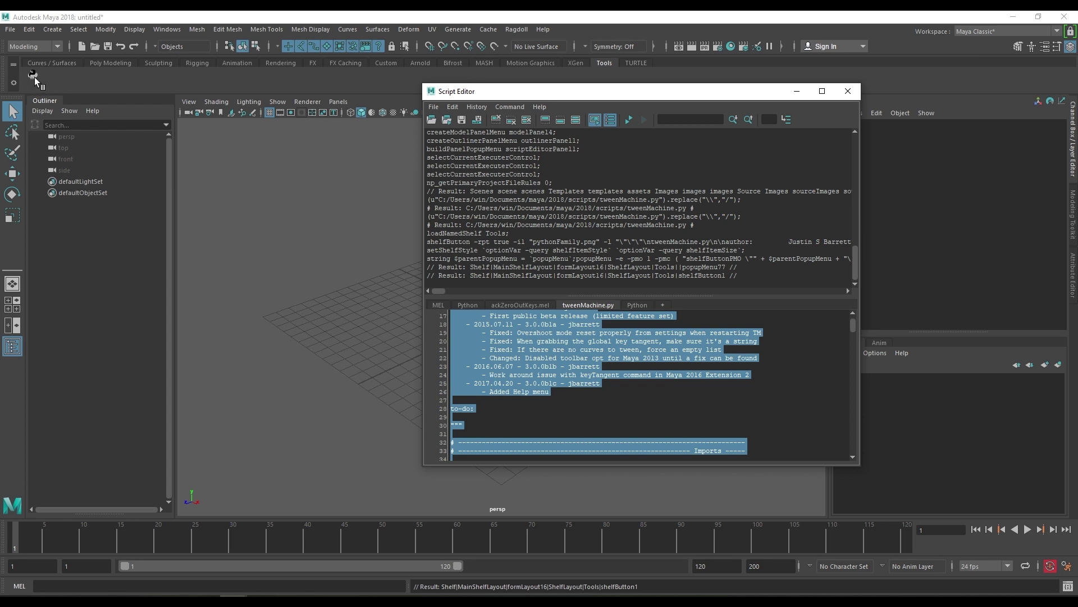
click(849, 92)
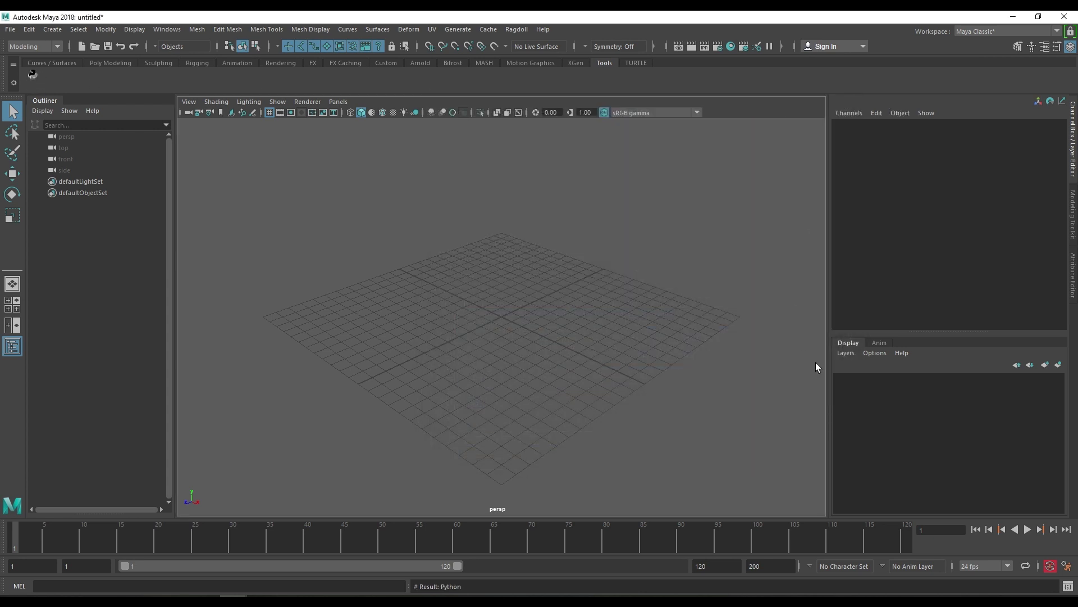
Launch the tweenMachine v3.0.0 window from the new shelf button, then close it.
click(33, 74)
drag(439, 158, 325, 137)
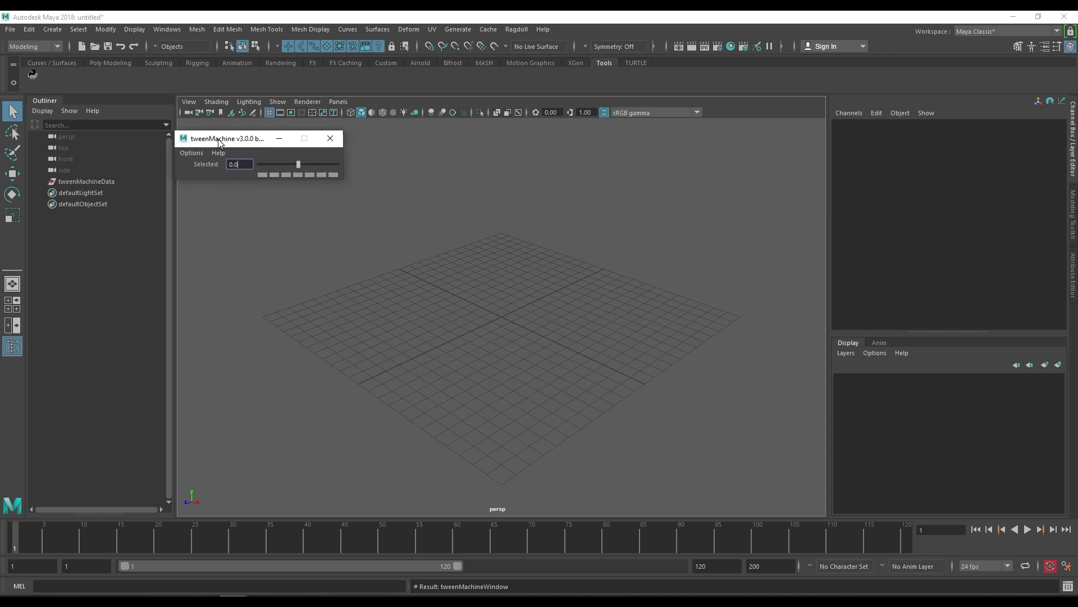
drag(446, 160, 558, 160)
click(555, 140)
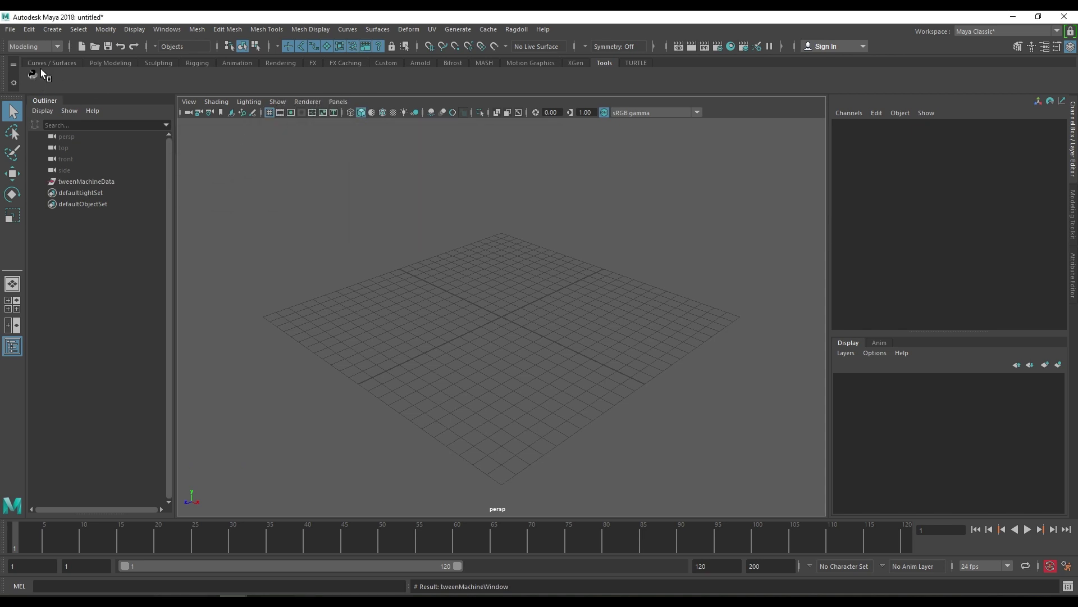
Set the shelf button's icon to prefs/icons/tweenMachine.png and save all shelves.
right_click(31, 74)
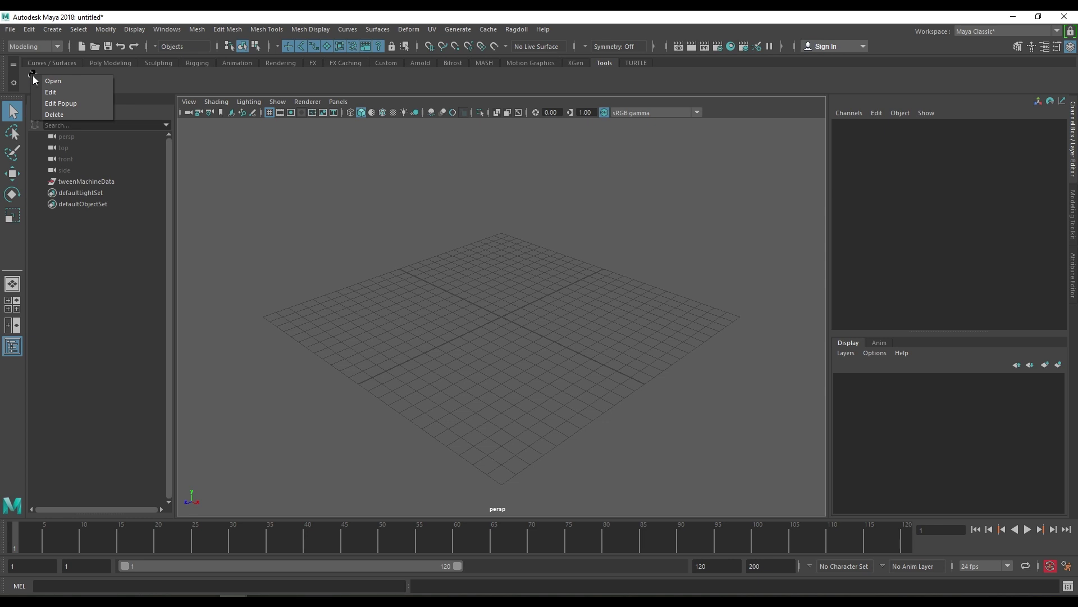
click(70, 92)
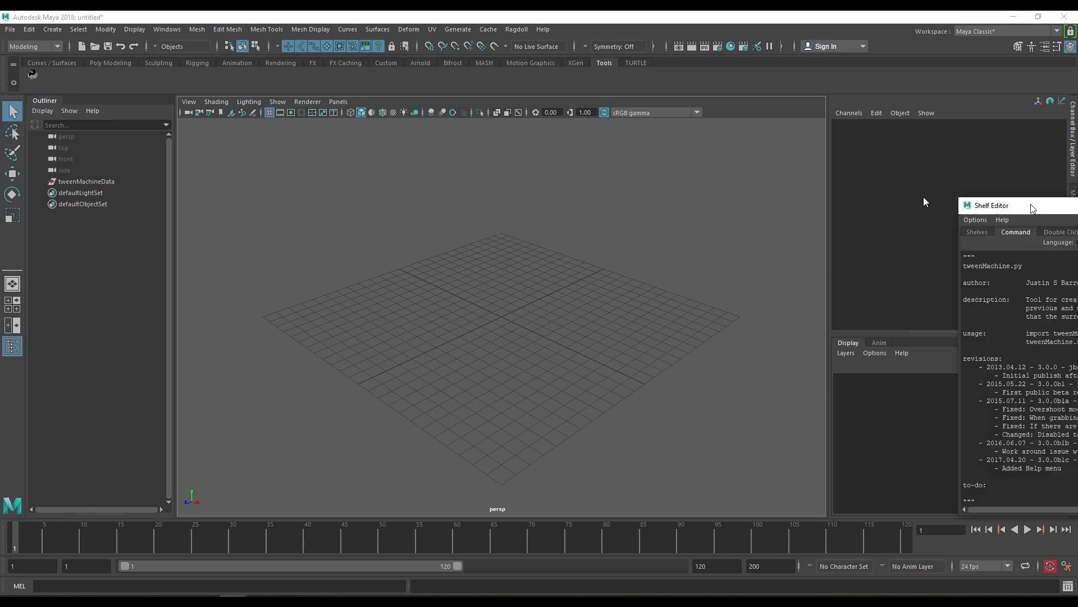
click(319, 152)
click(286, 156)
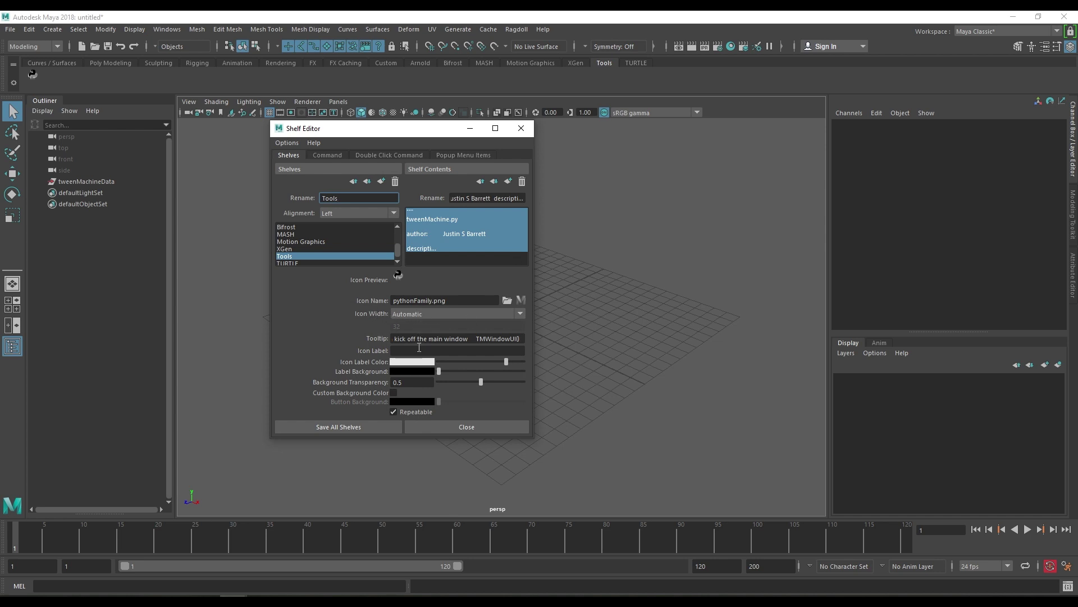
click(459, 301)
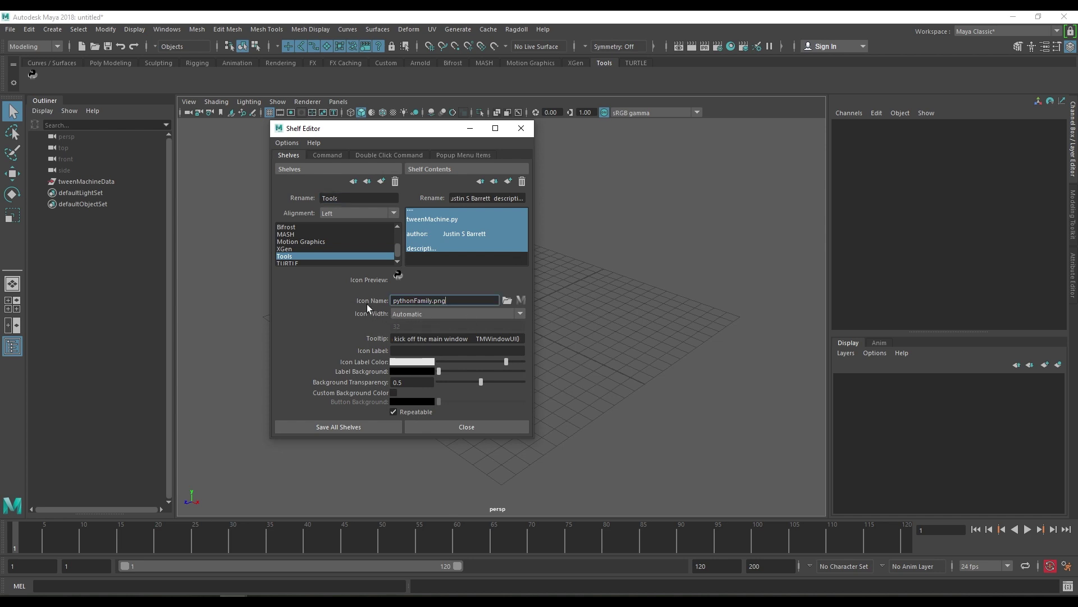
click(506, 300)
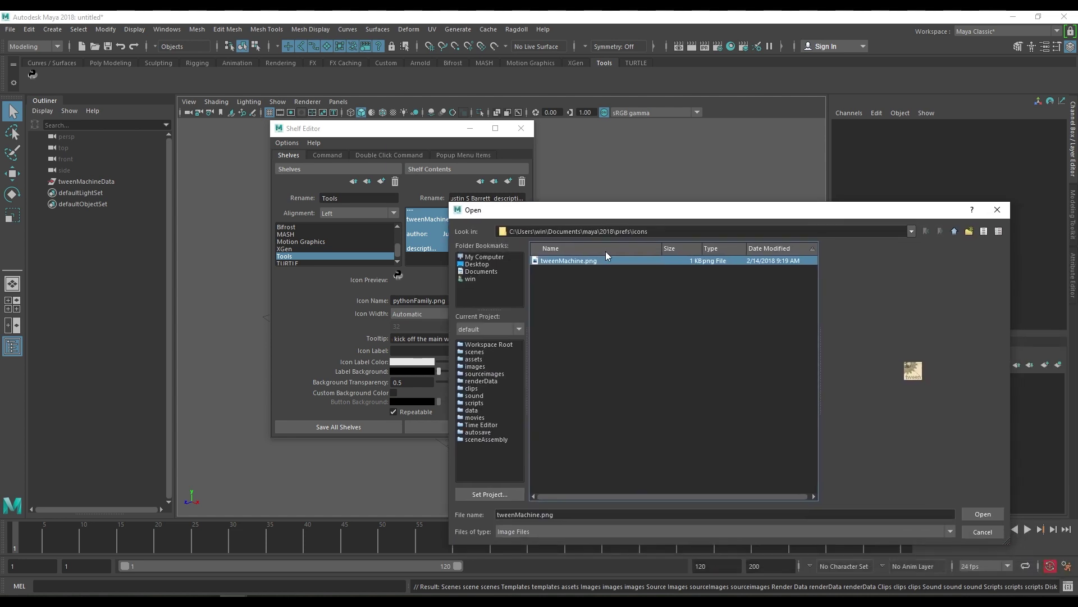
click(983, 513)
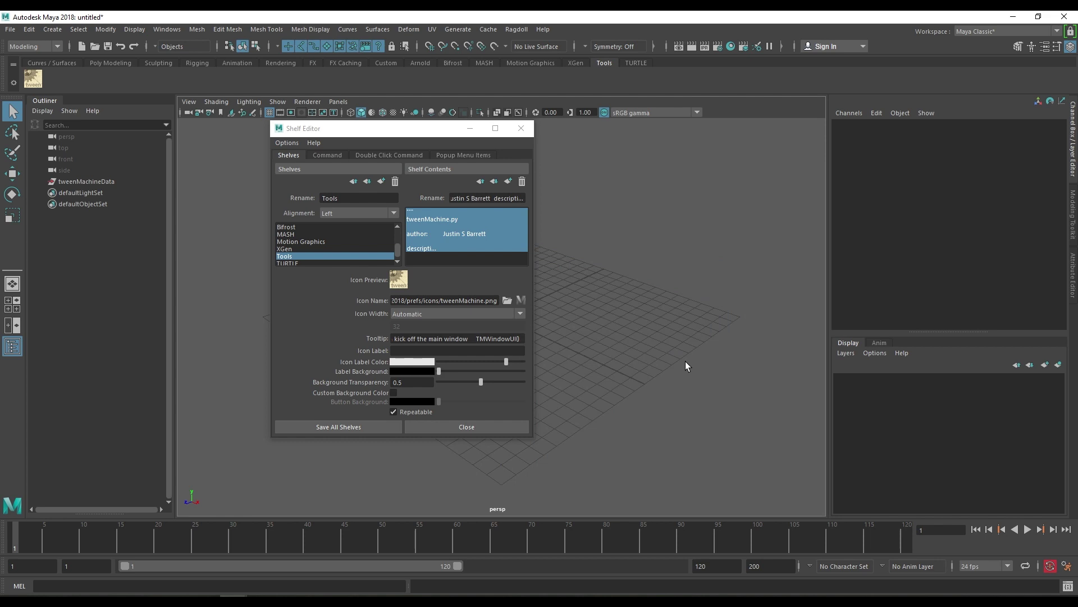
click(331, 426)
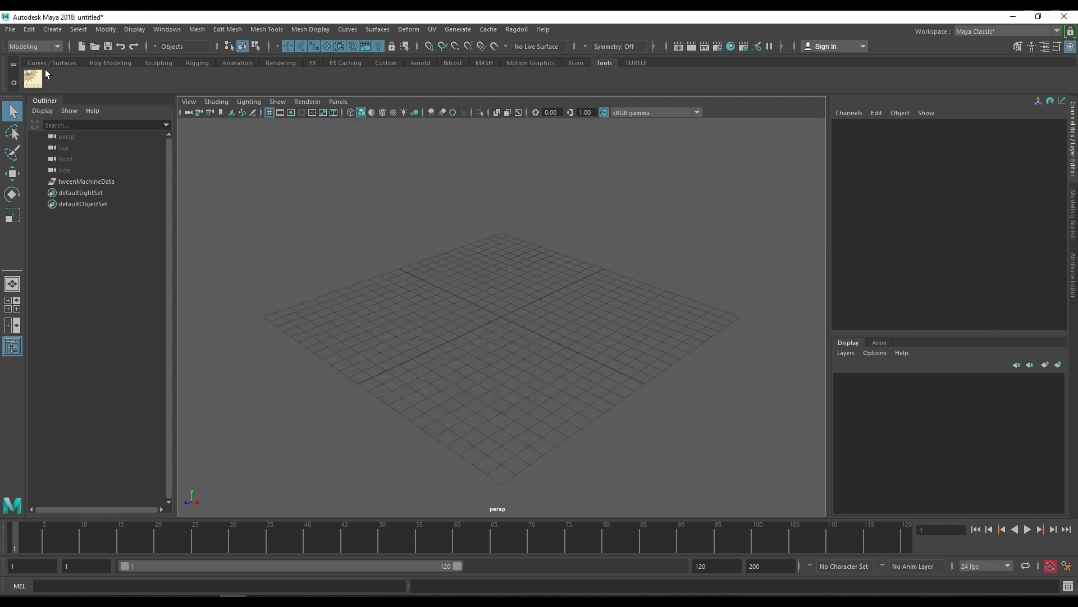
Launch tweenMachine from the iconed shelf button and reposition its window.
click(37, 81)
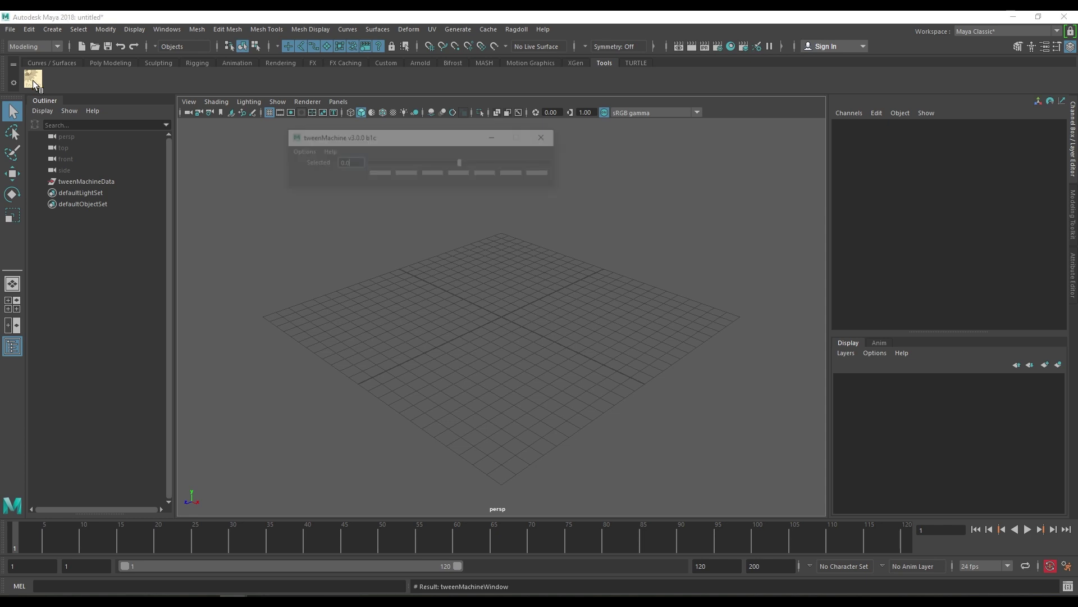
drag(348, 141, 346, 144)
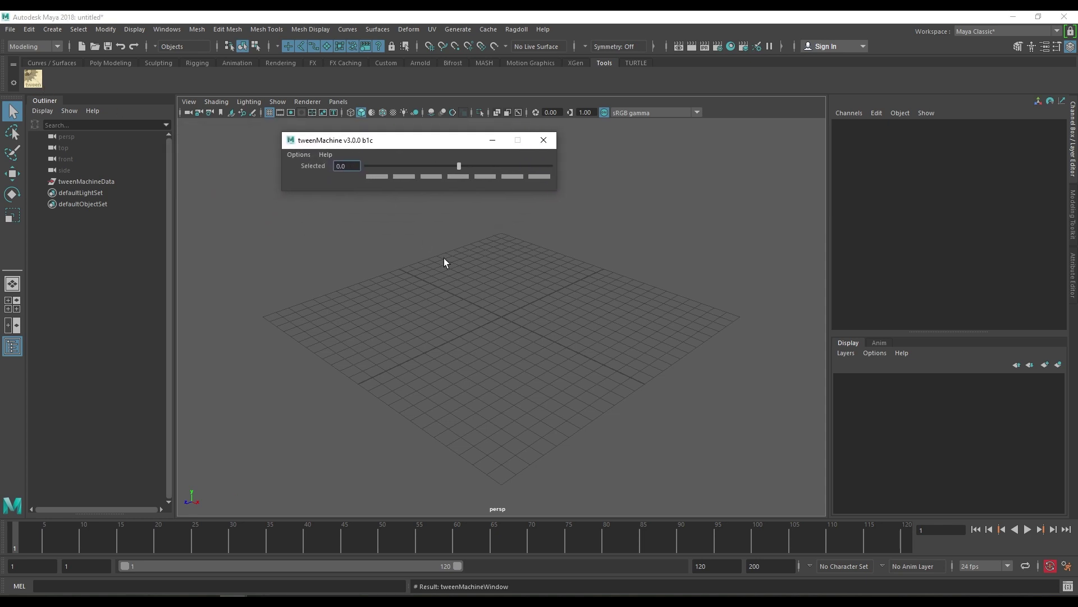
scroll(446, 268, up, 3)
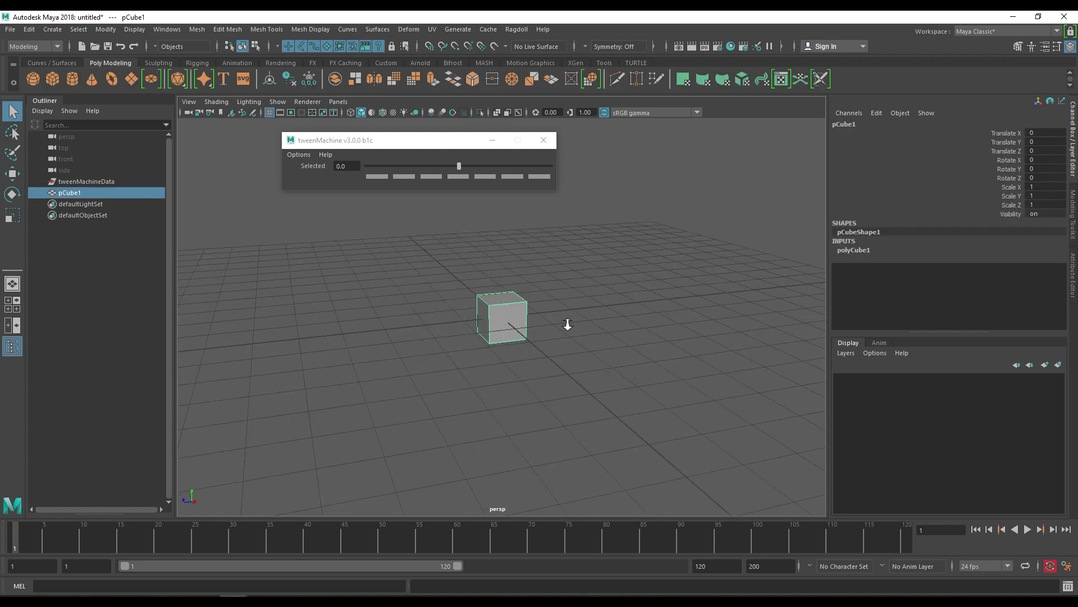
Key the cube at frame 1 and shorten the animation range to 20 frames.
key(w)
scroll(488, 353, up, 2)
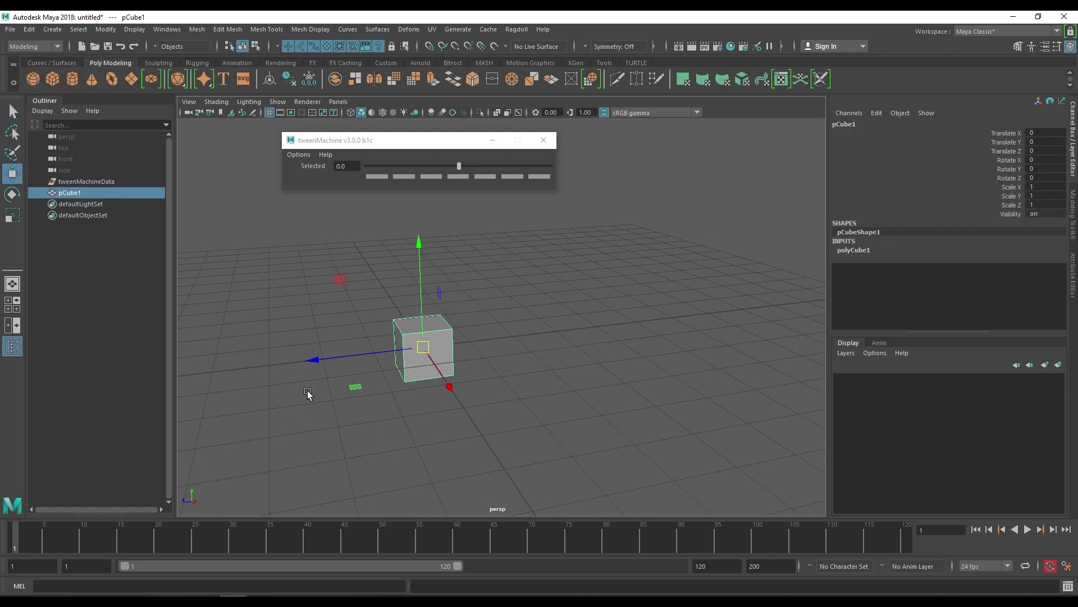
scroll(321, 385, down, 2)
key(s)
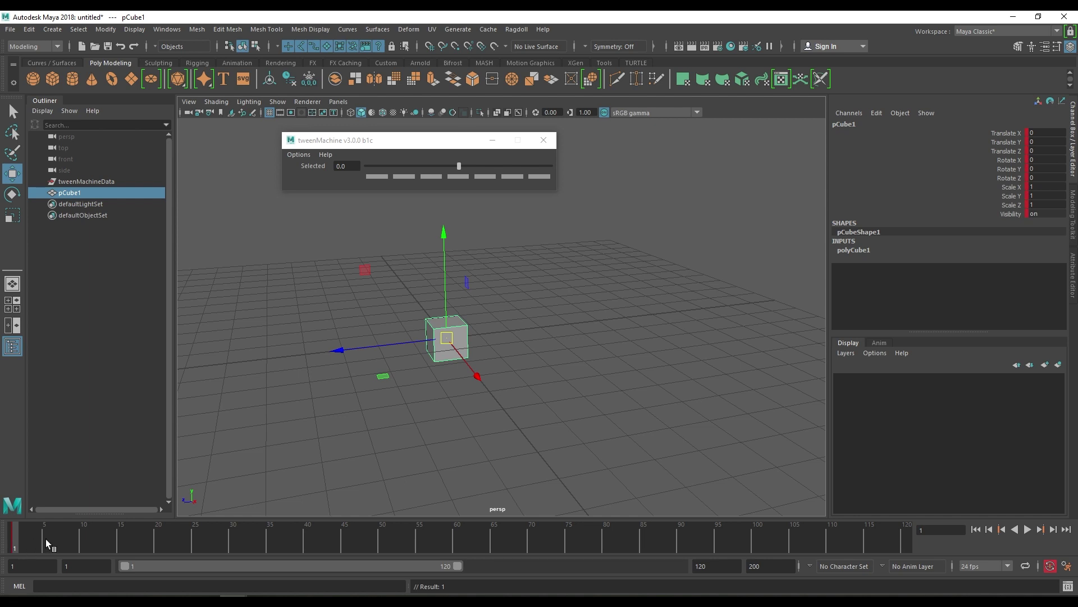
key(BackSpace)
key(Return)
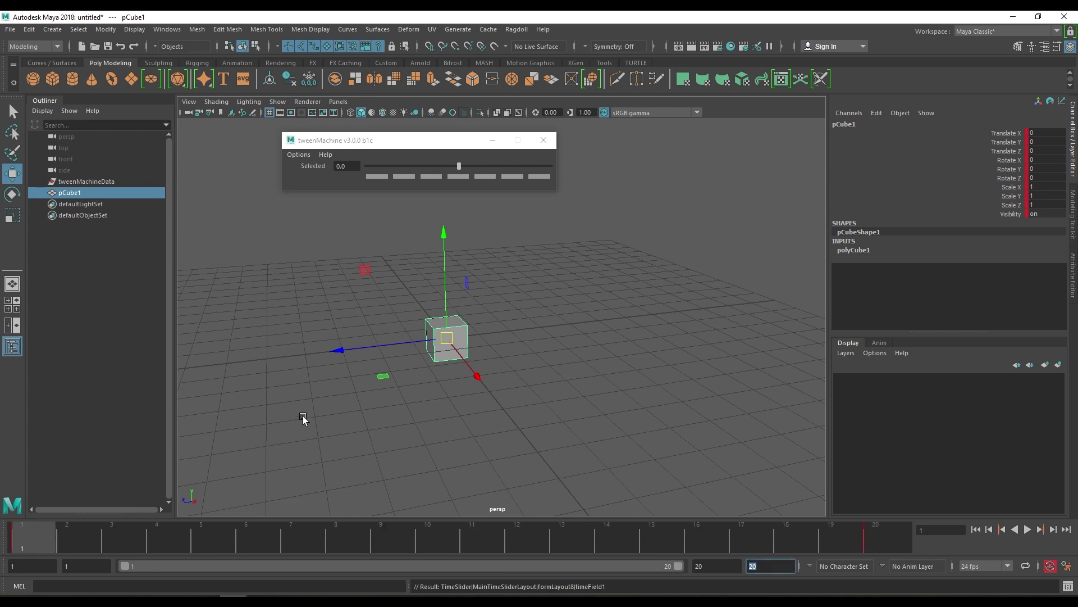
click(876, 537)
scroll(455, 391, down, 2)
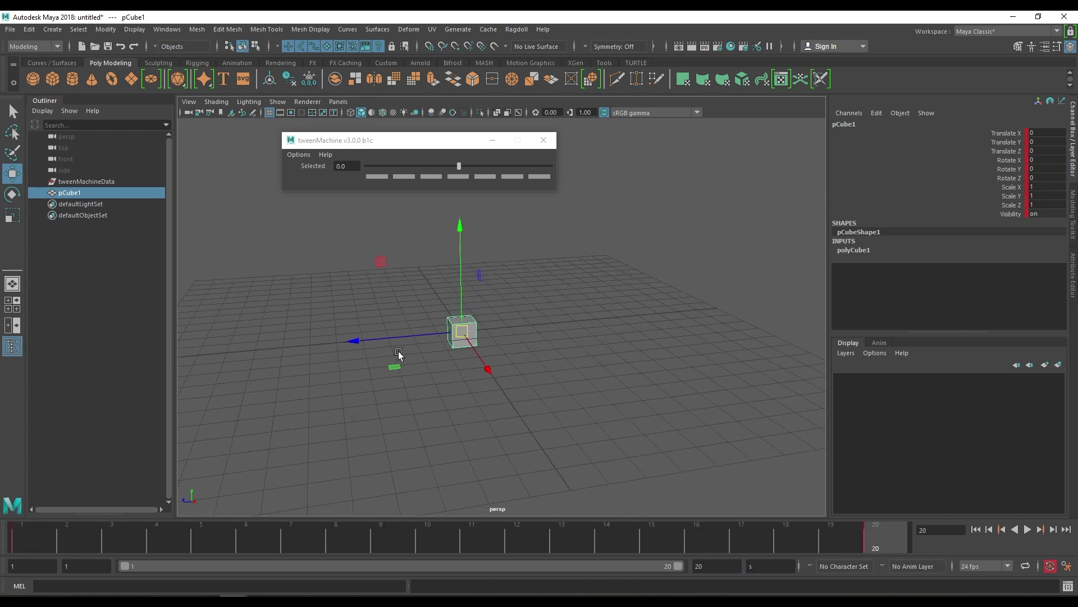
click(26, 536)
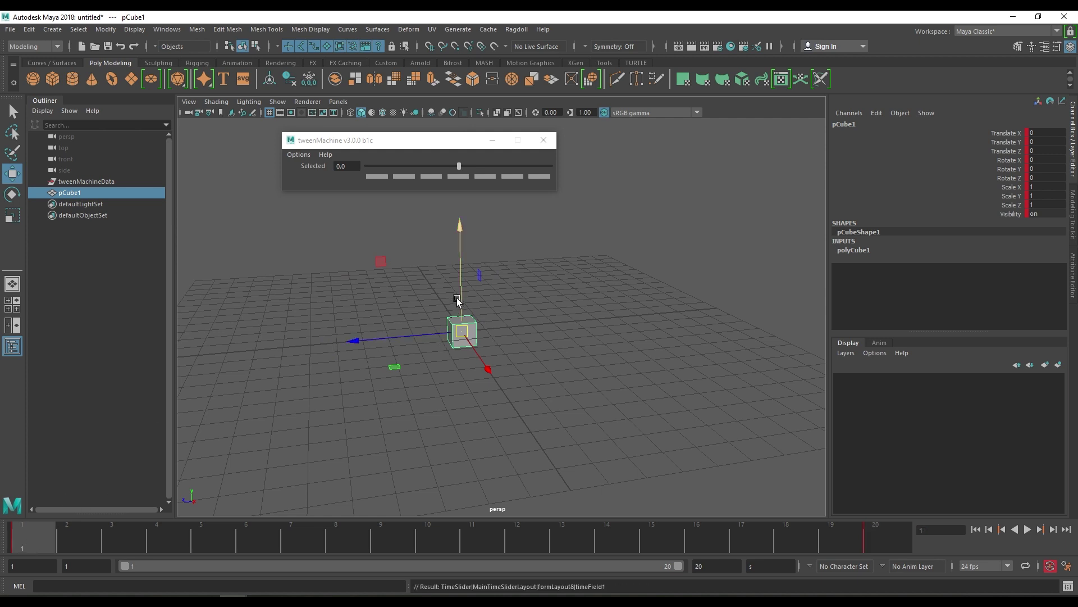
Raise the cube and shift it along Z in the side view, then preview playback.
drag(458, 302, 459, 285)
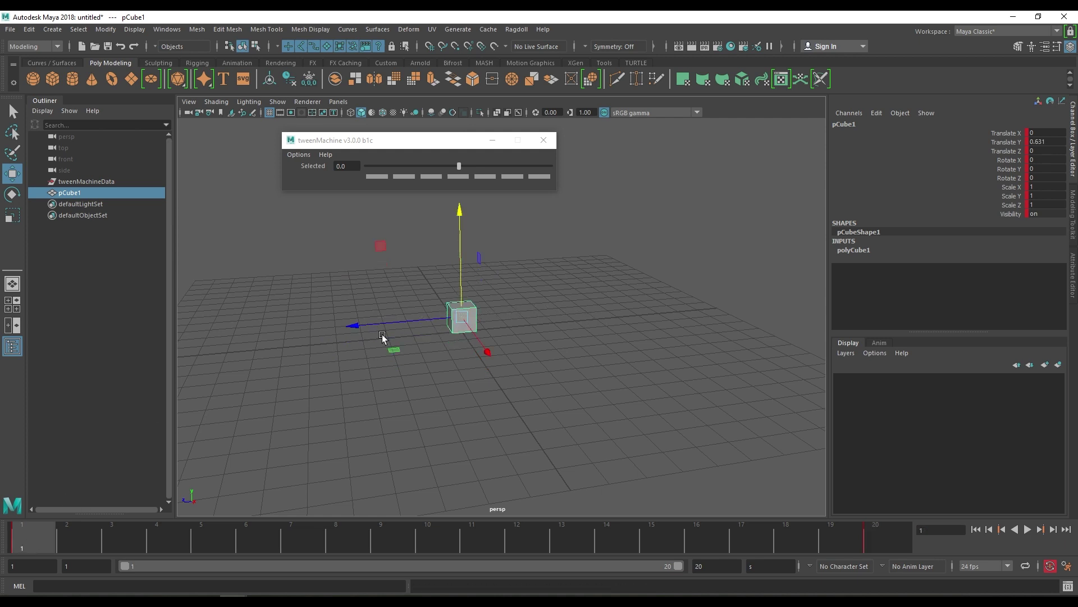
mouse_move(360, 326)
mouse_down()
mouse_move(588, 312)
mouse_move(529, 330)
mouse_up()
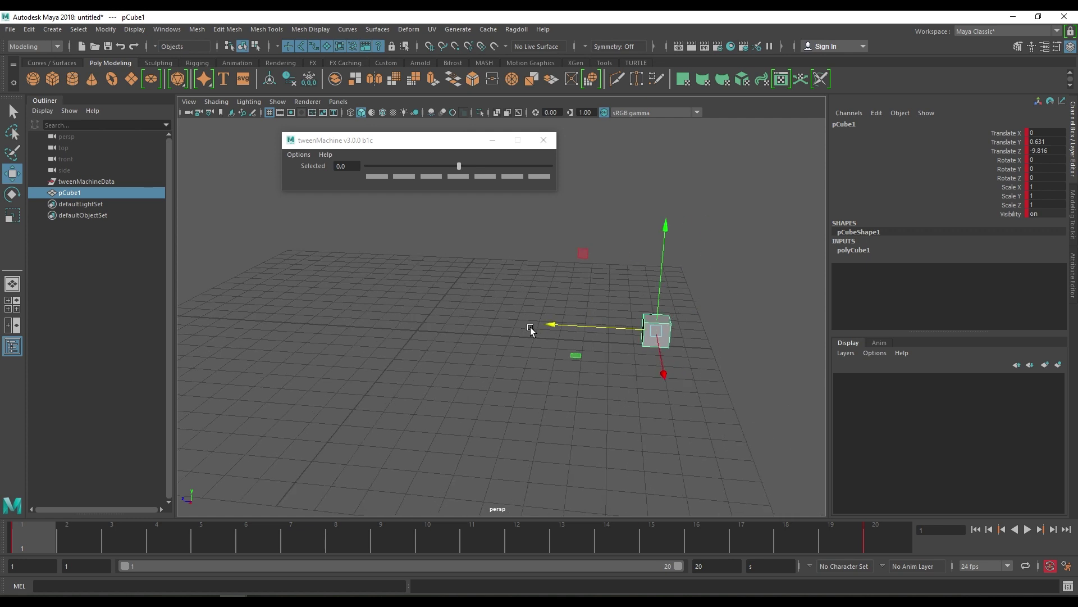
key(space)
drag(634, 333, 654, 329)
middle_drag(670, 352, 689, 369)
key(alt+v)
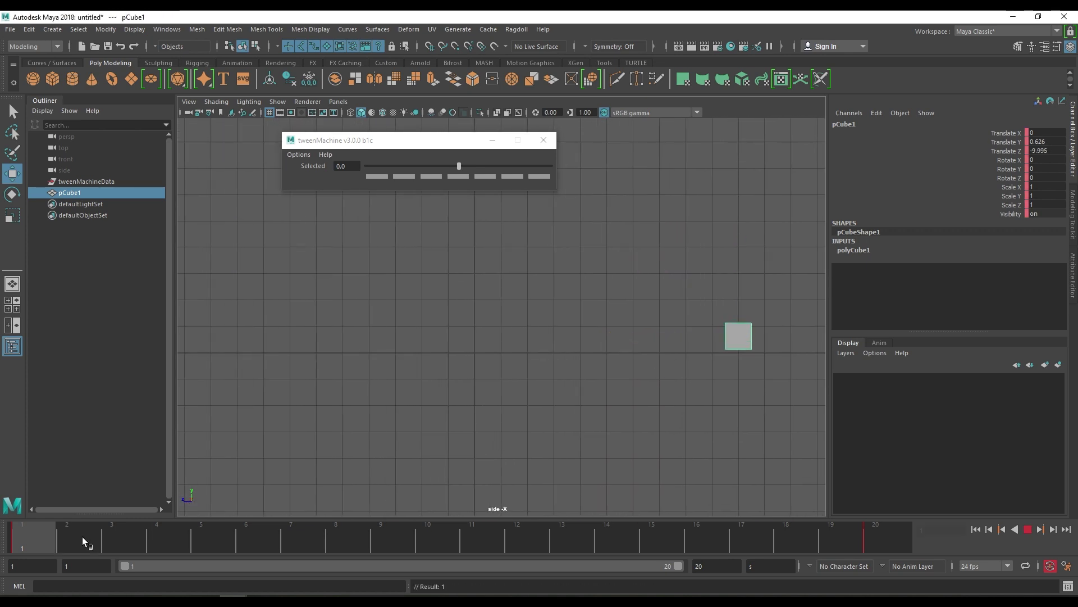
click(864, 531)
At frame 20, lift the cube, paste a key, move it left along Z, and replay.
drag(481, 318, 478, 291)
right_click(875, 536)
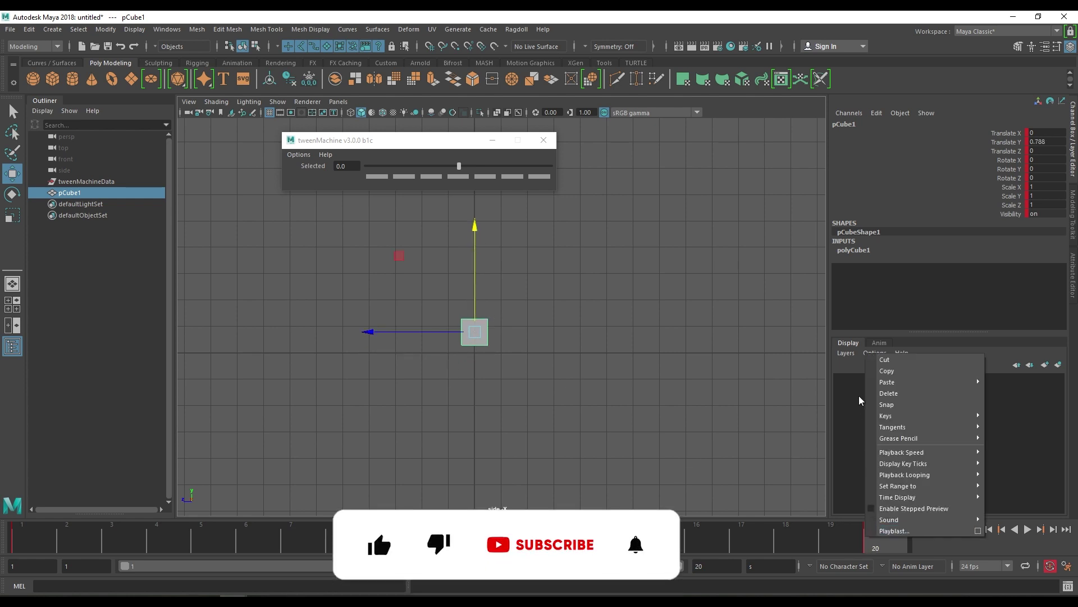
click(887, 393)
drag(624, 331, 185, 335)
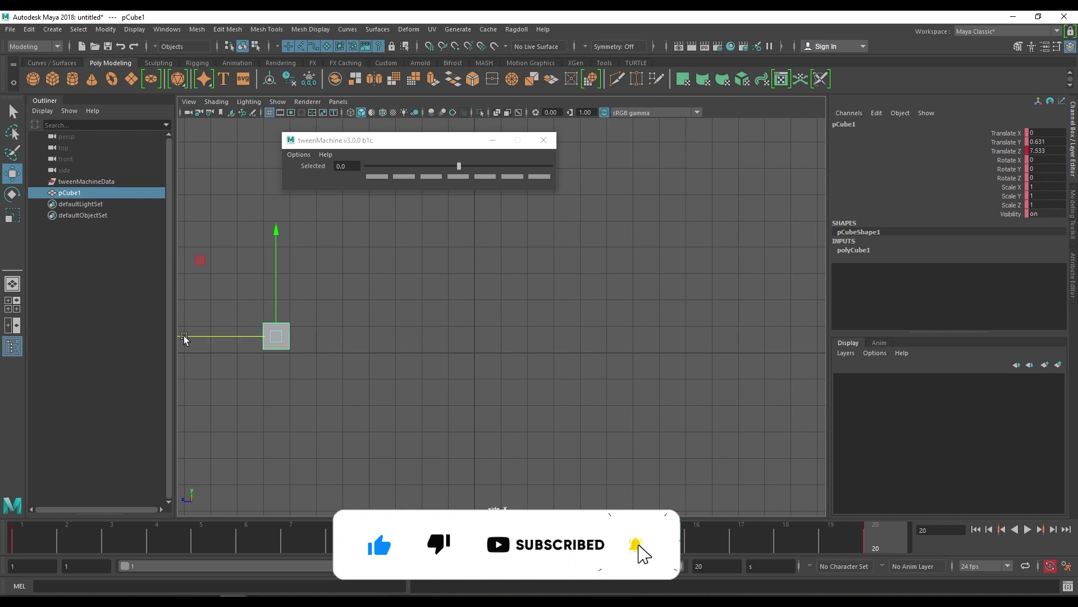
click(54, 537)
key(alt+v)
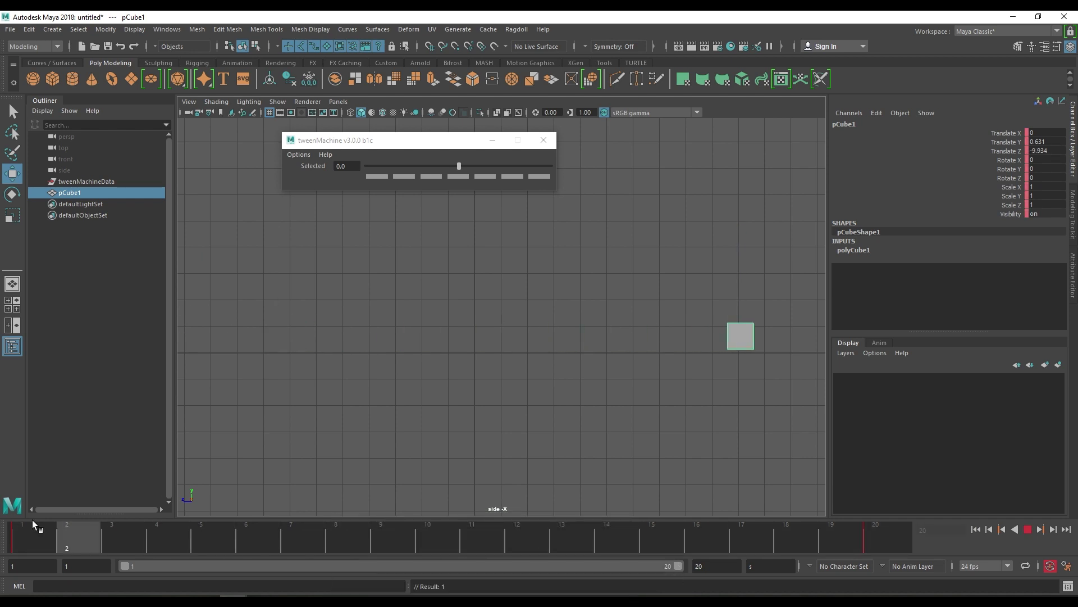
key(alt+v)
click(1027, 529)
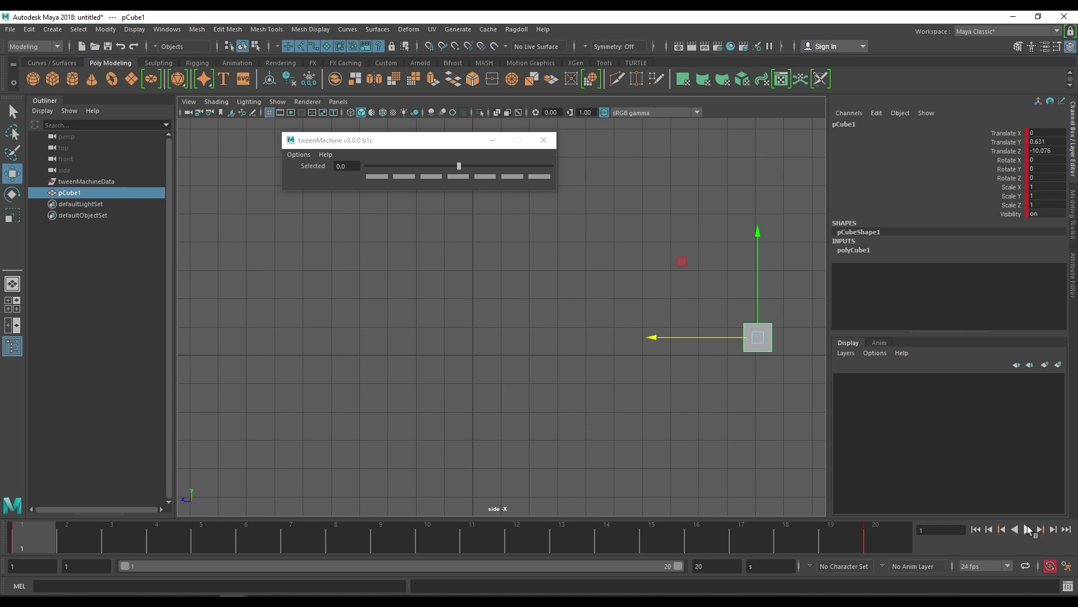
At frame 10, key an in-between weighted toward the first key, about -68.
click(1027, 529)
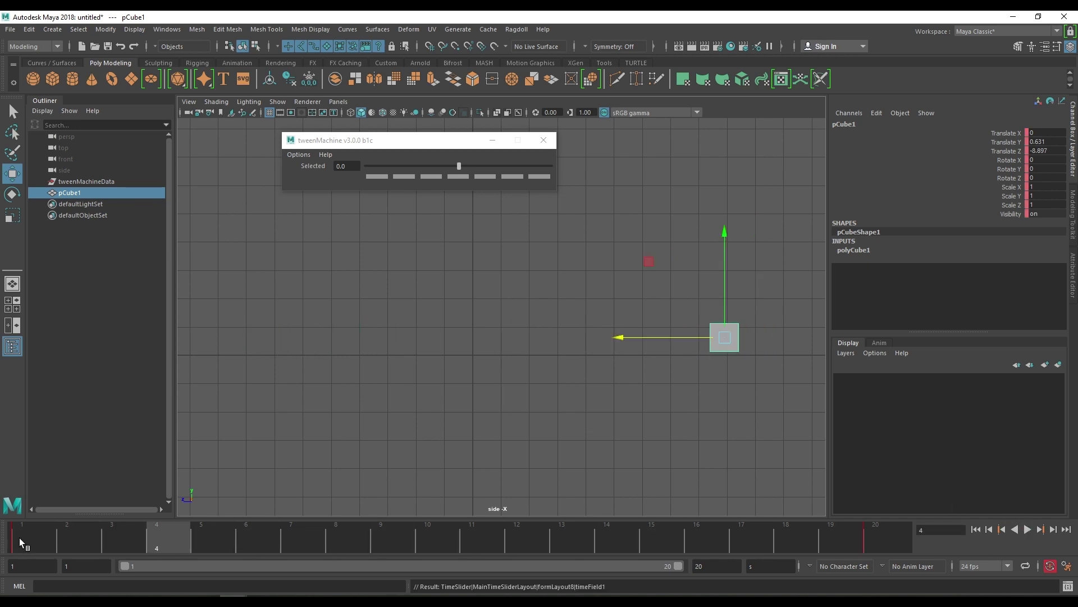
mouse_move(19, 538)
mouse_down()
mouse_move(545, 537)
mouse_move(21, 540)
mouse_move(470, 538)
mouse_move(198, 535)
mouse_move(432, 532)
mouse_up()
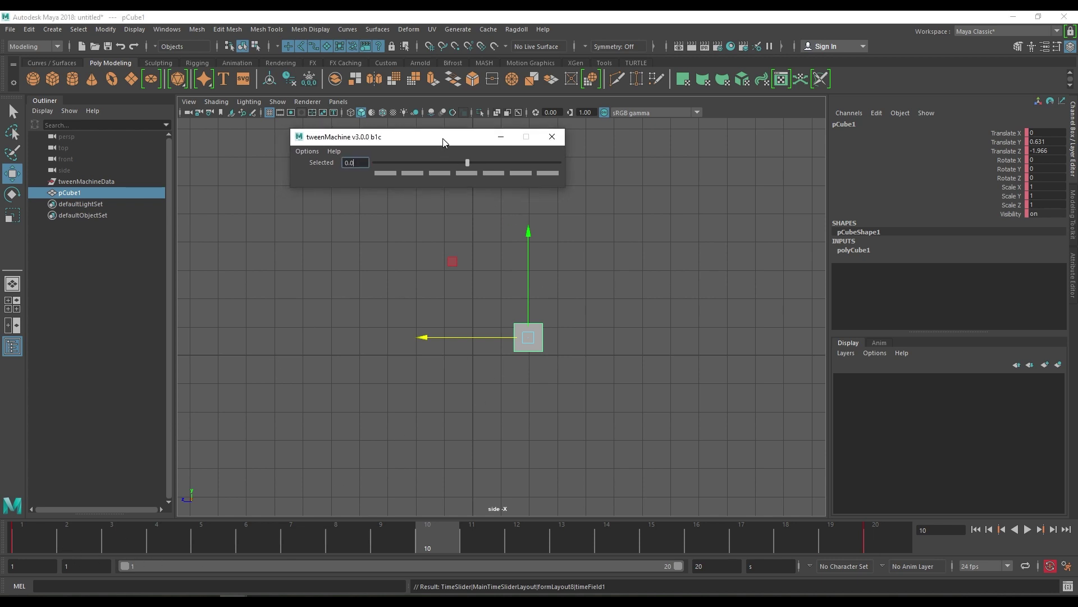
drag(427, 142, 442, 142)
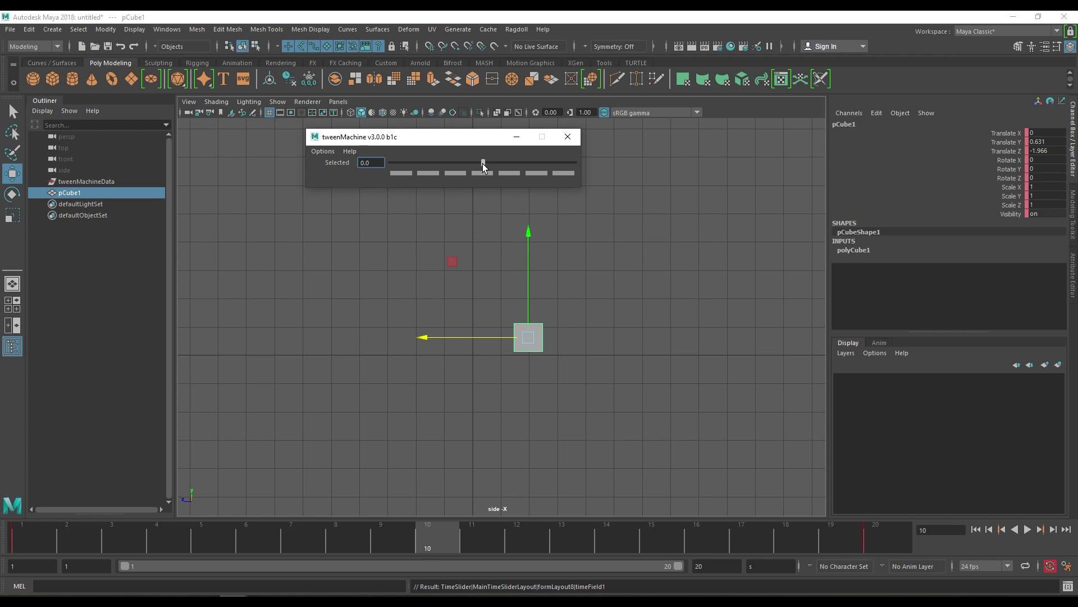
drag(483, 166, 426, 164)
key(Return)
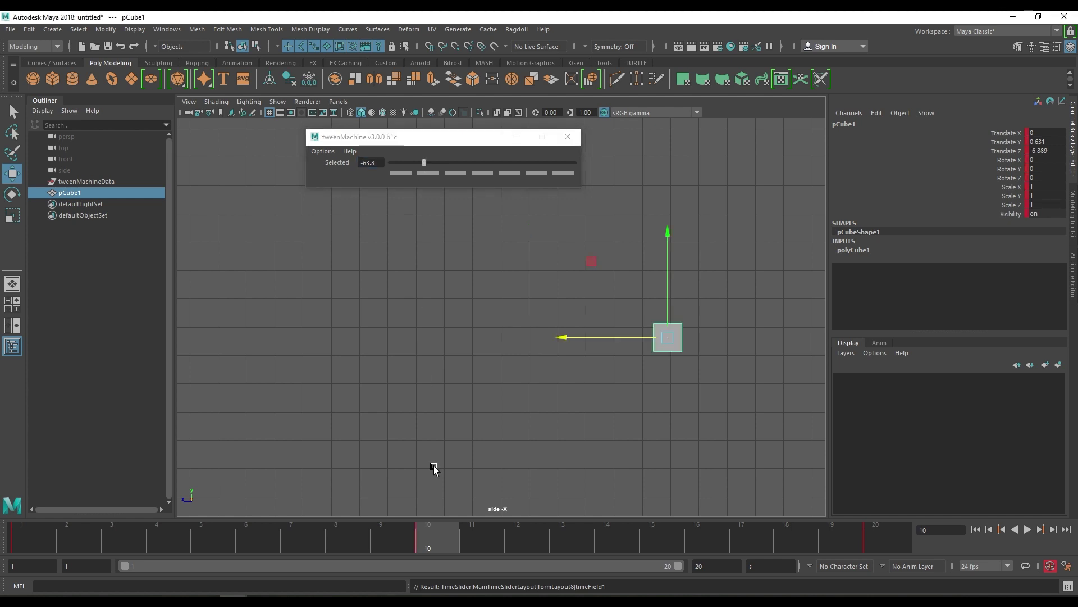
Scrub the cube's motion, nudge the weight toward the first key, and play from frame 1.
drag(6, 535, 421, 528)
drag(21, 532, 428, 533)
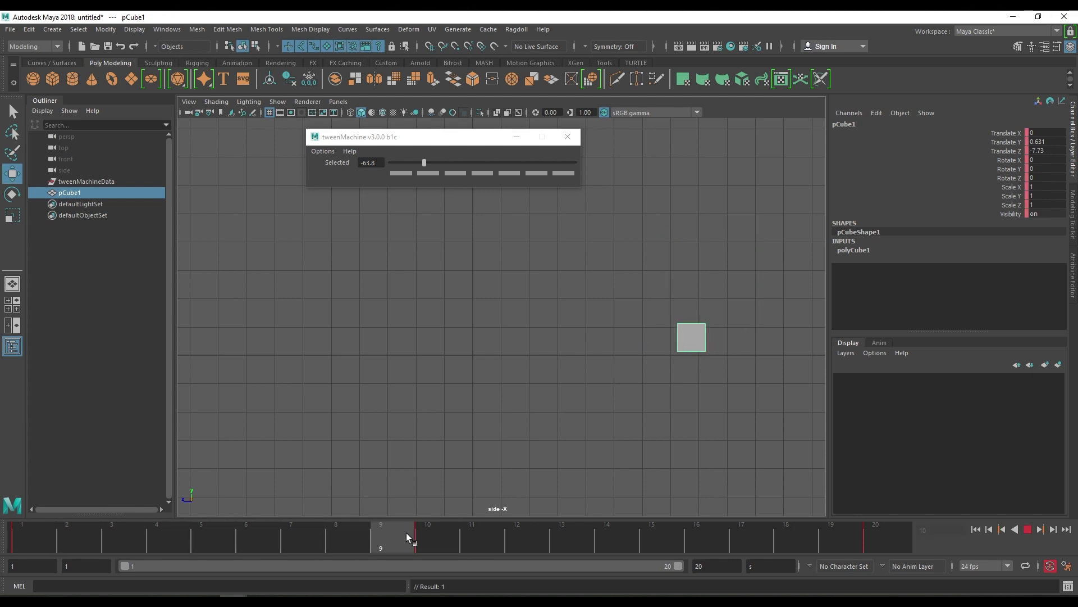
drag(424, 164, 420, 162)
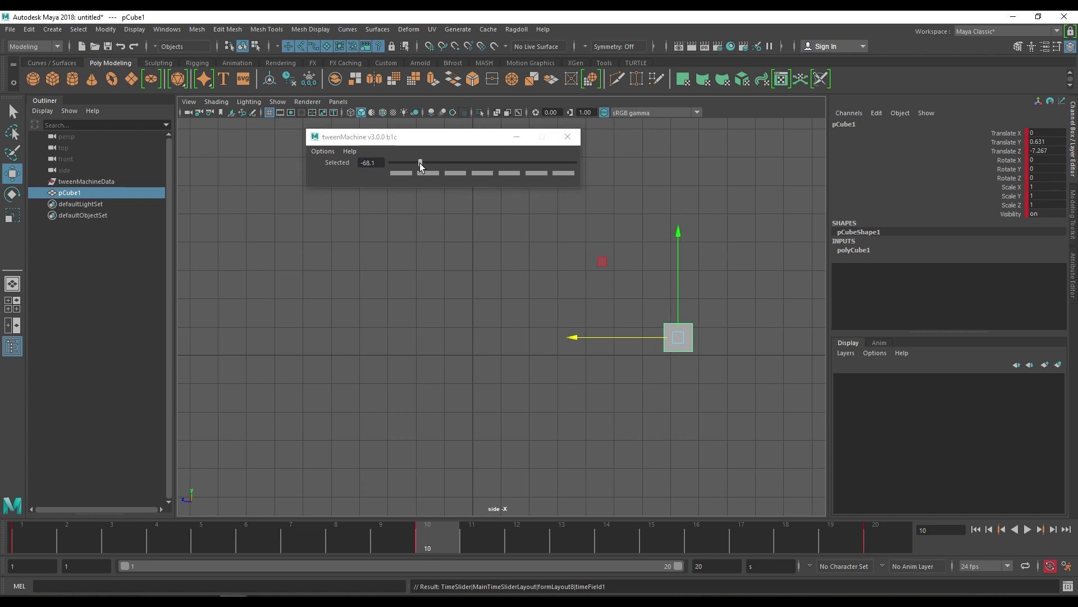
click(20, 536)
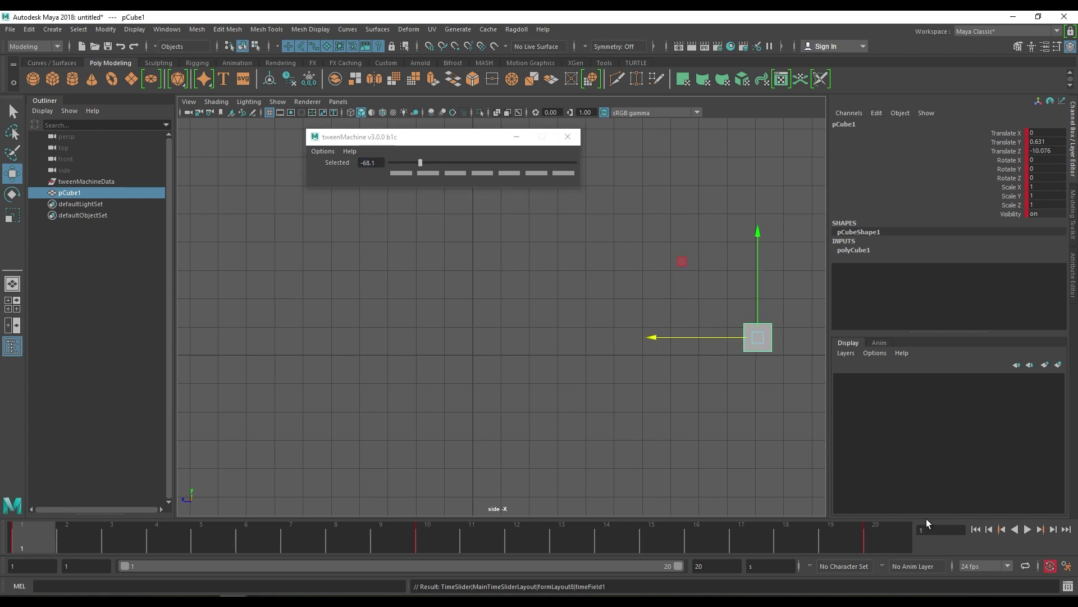
click(1030, 528)
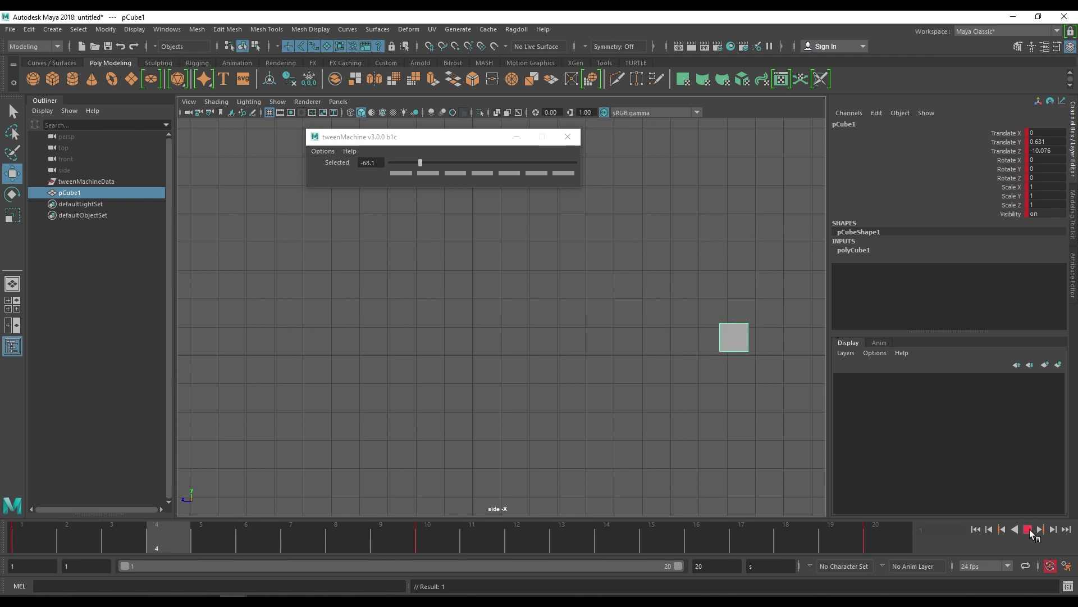
click(1030, 529)
Delete the frame 10 key and set a new in-between weighted toward the end key, about 77.
click(436, 529)
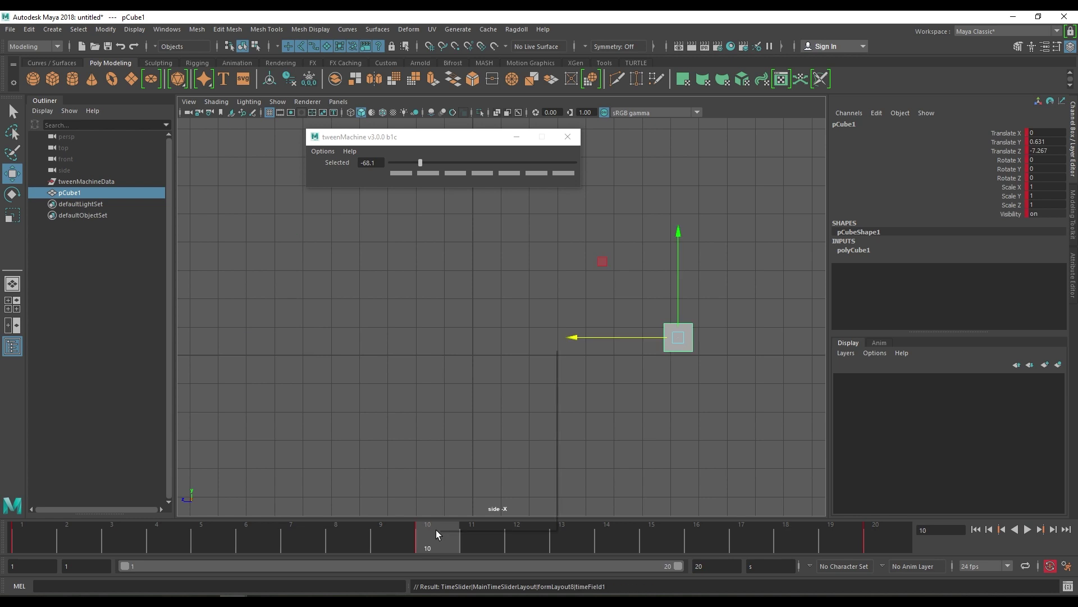
right_click(435, 530)
click(472, 386)
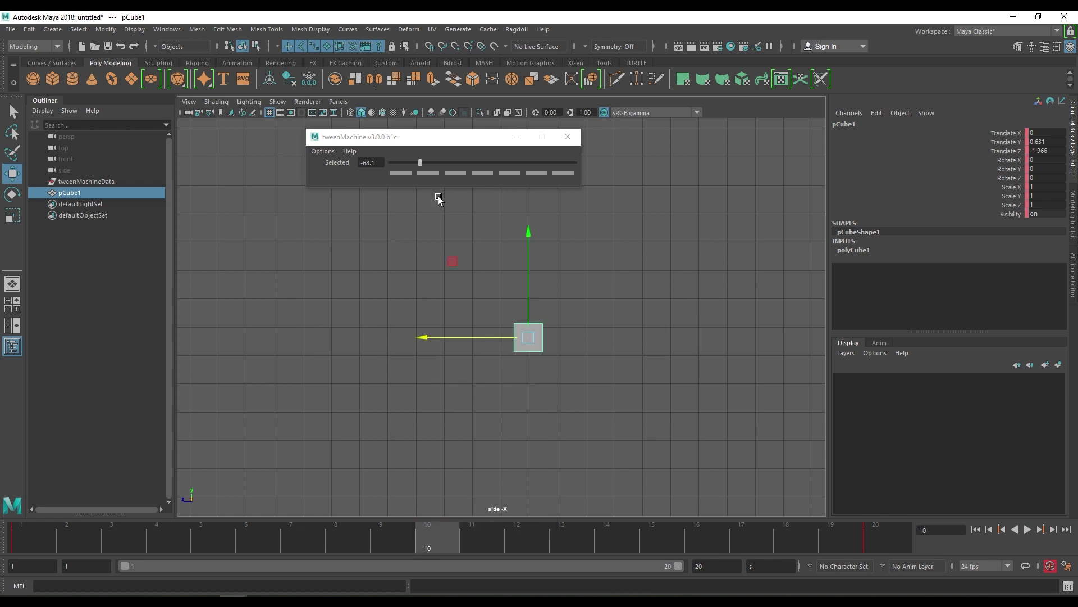
drag(421, 162, 540, 164)
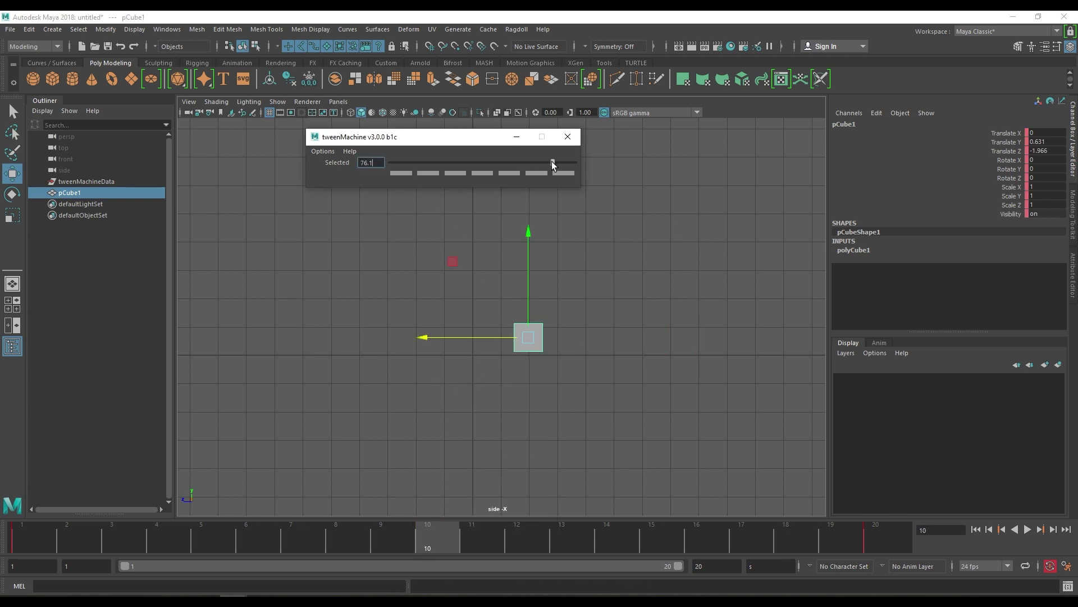
drag(486, 142, 474, 141)
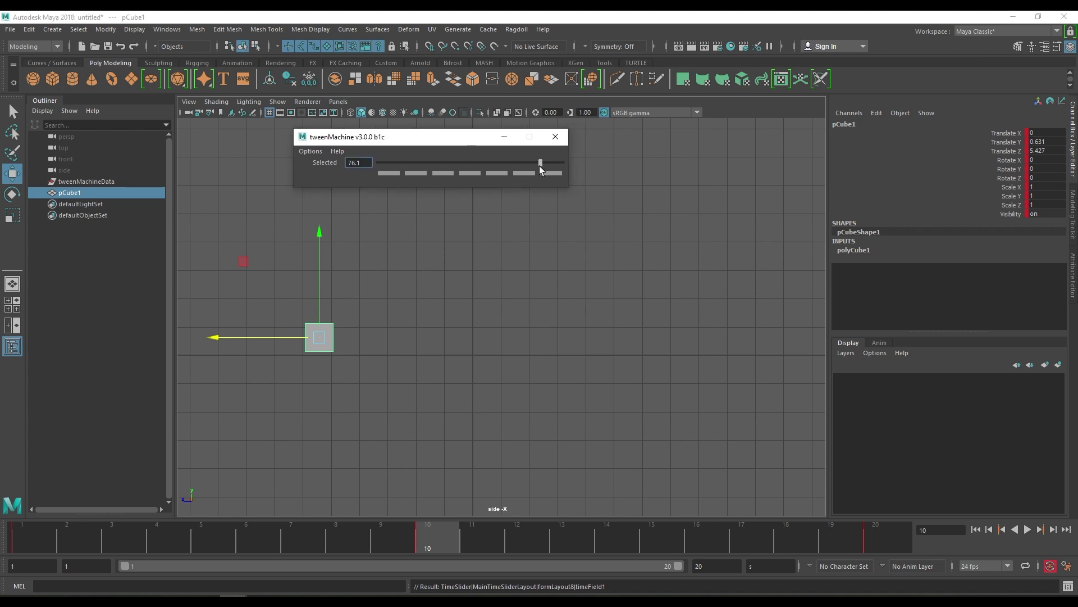
drag(540, 162, 542, 164)
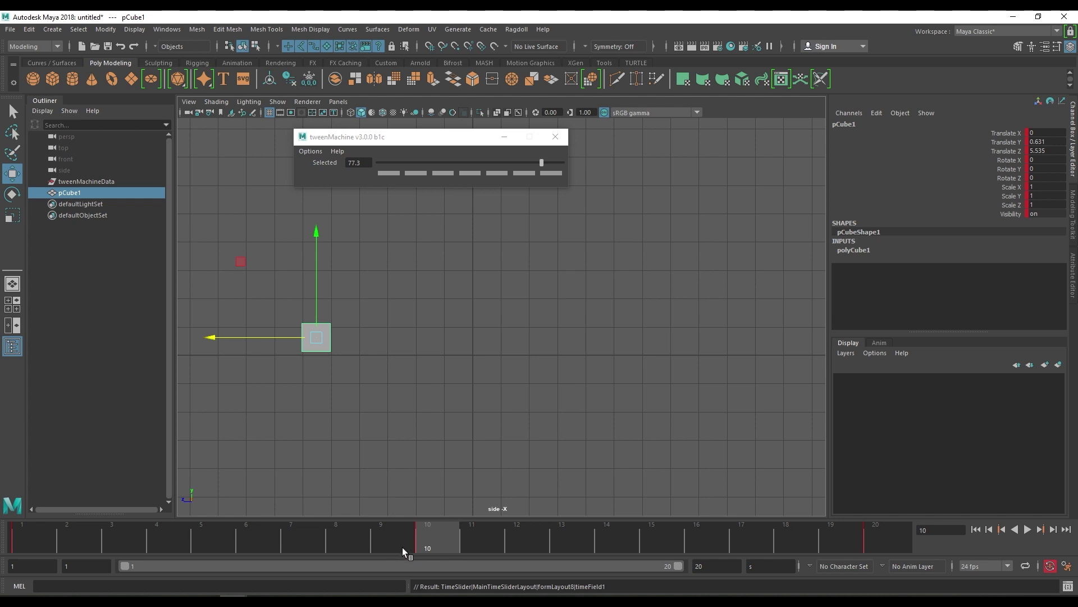
Scrub back through frame 10, then play the animation from frame 1 and stop it.
drag(48, 546, 413, 531)
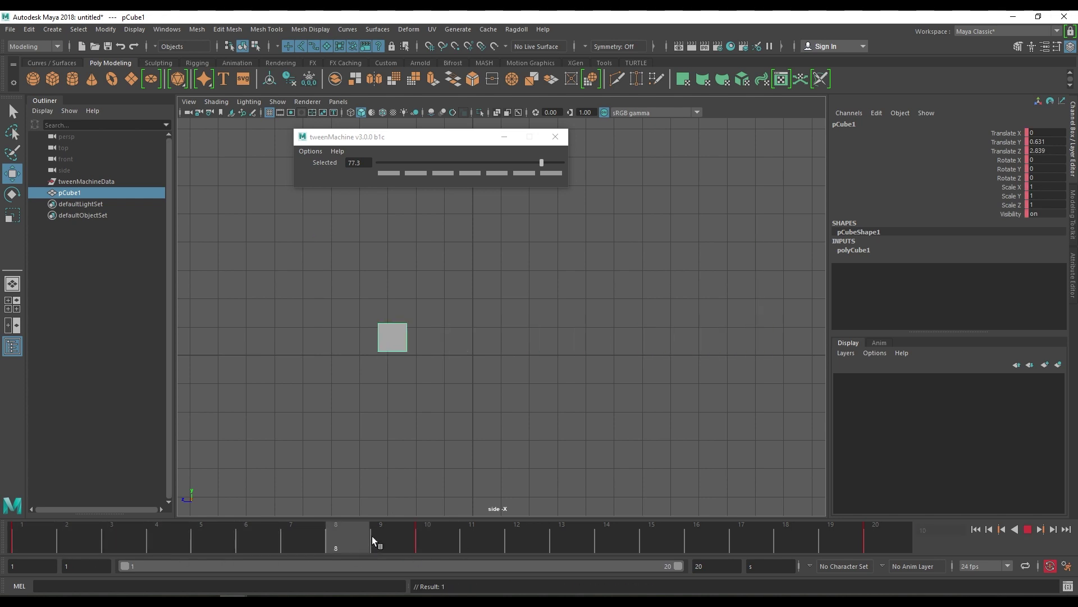
click(417, 531)
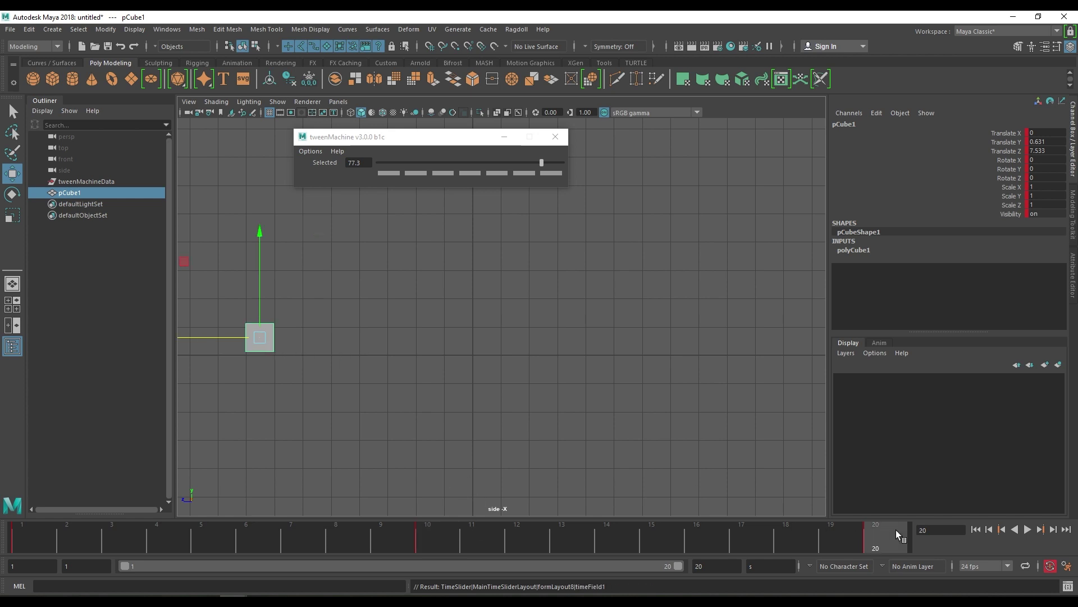
click(28, 547)
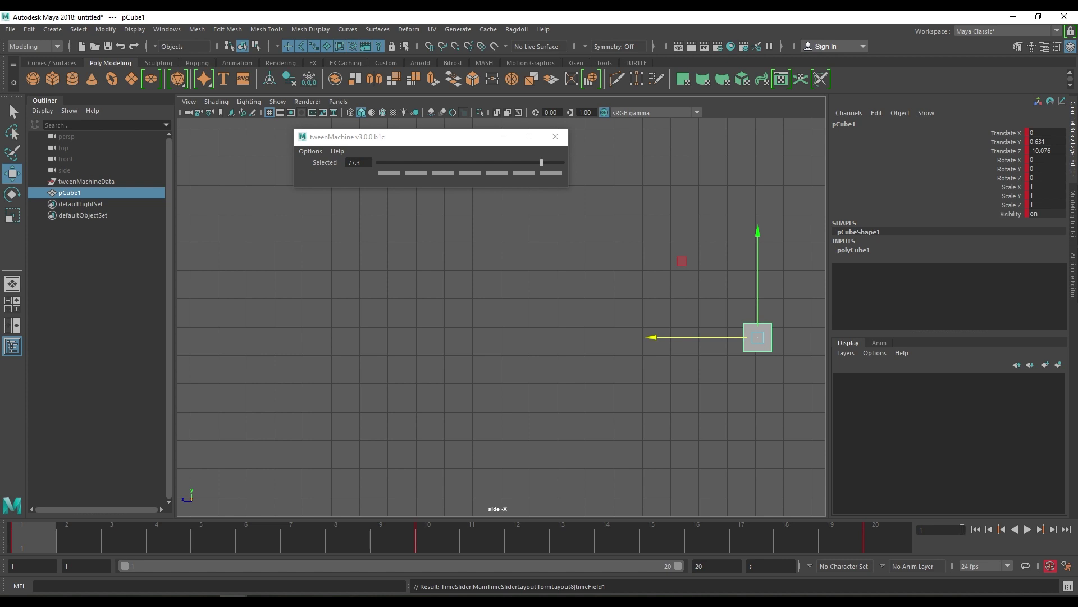
click(1028, 529)
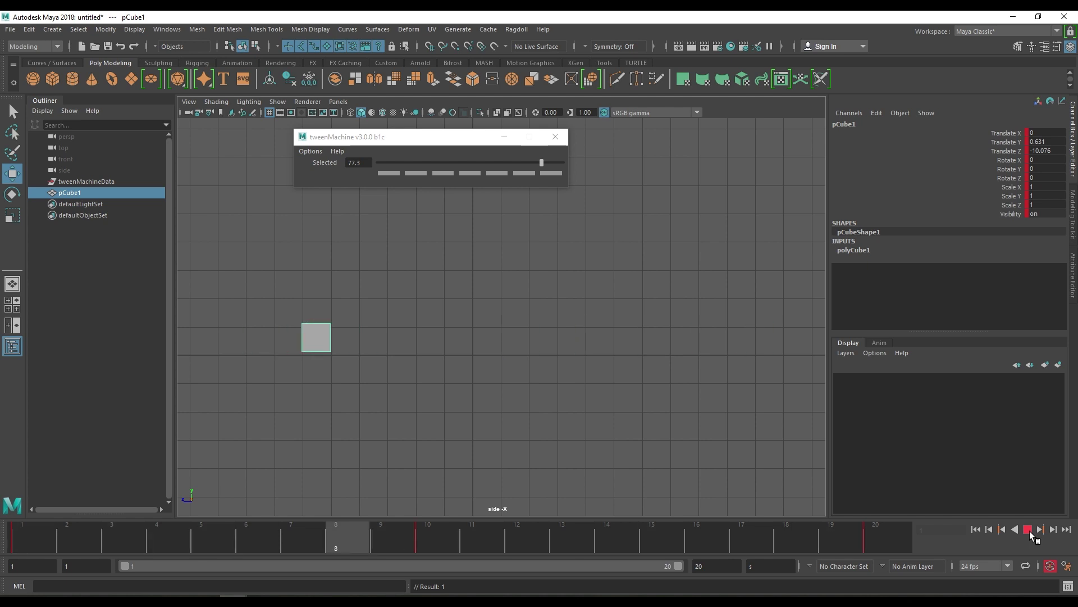
click(1028, 529)
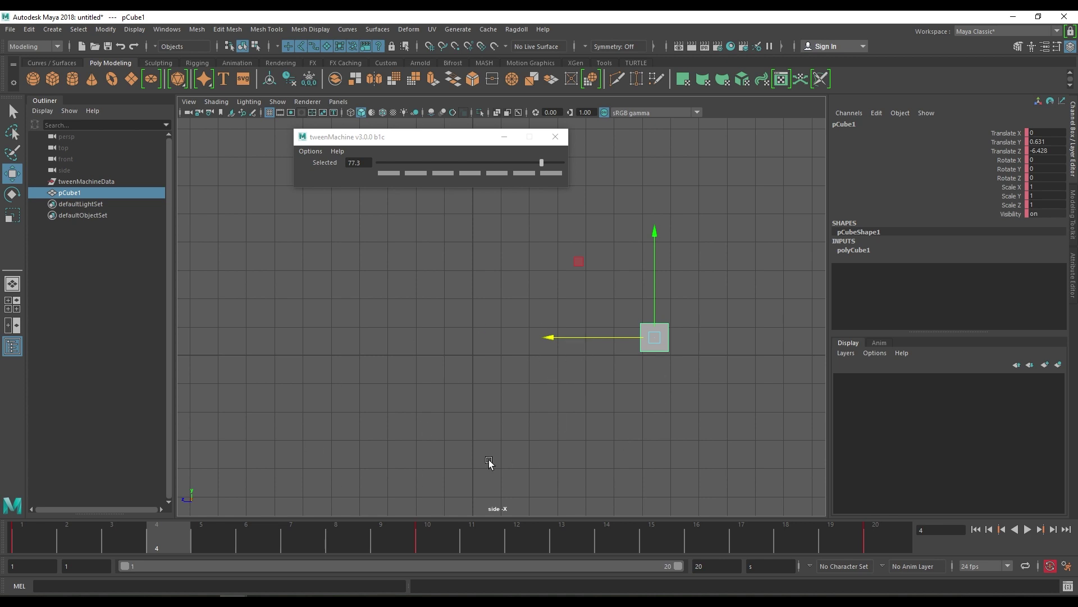
click(22, 535)
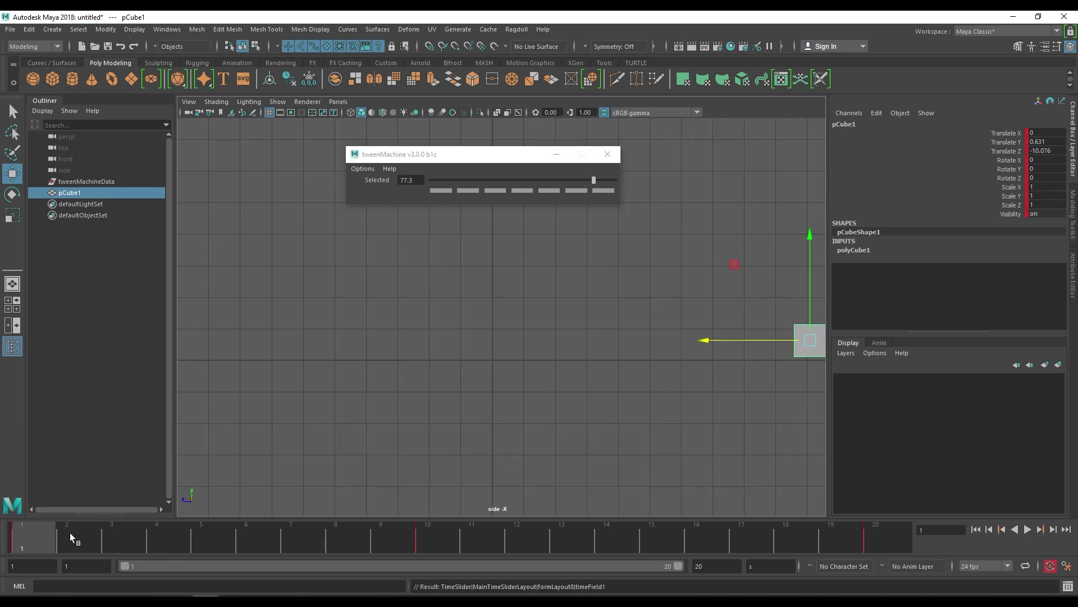